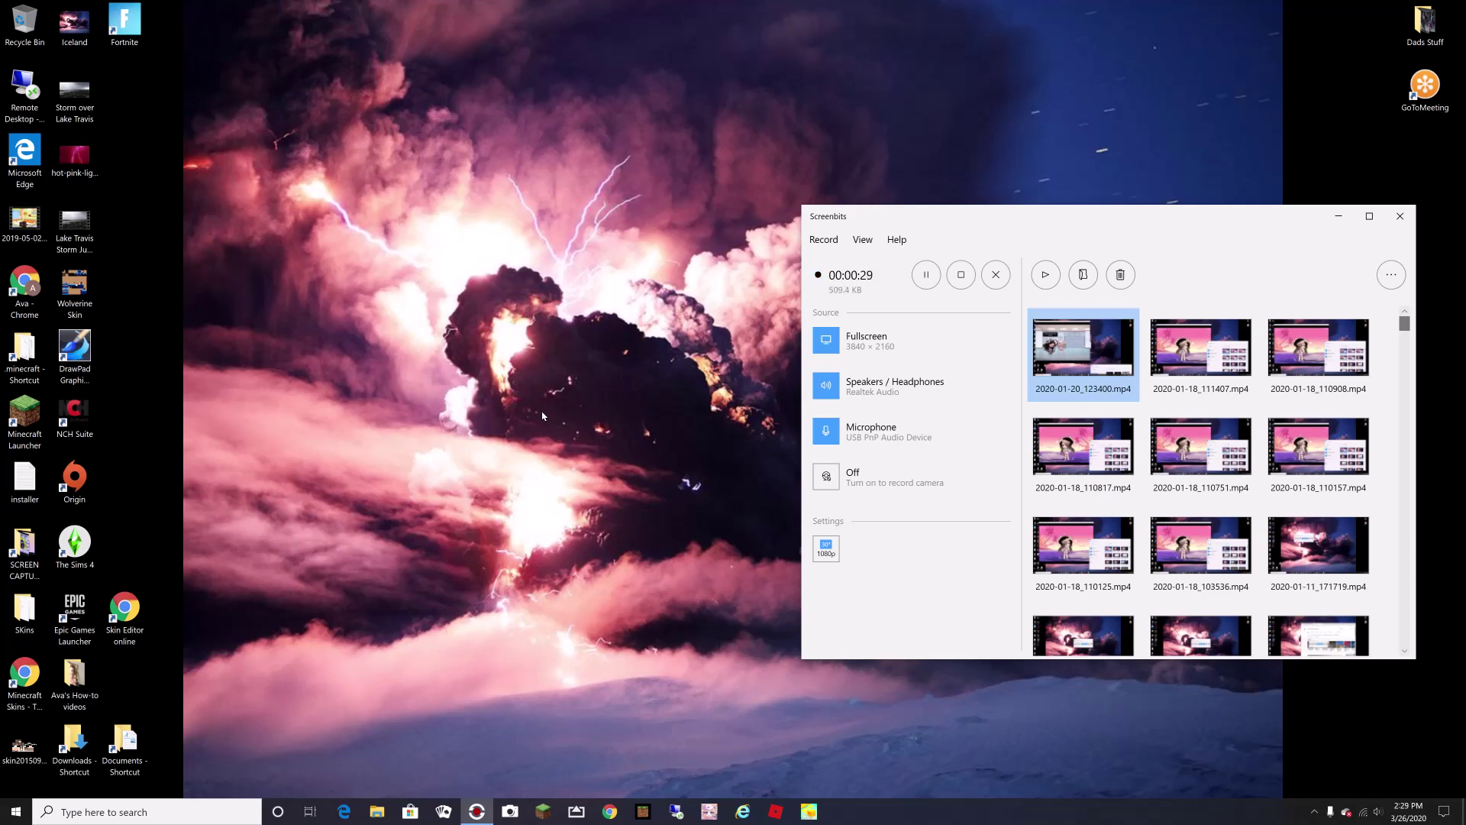
Step: Open a Chrome browser window and load the school district login page at lt1.ltisdschools.org
click(610, 811)
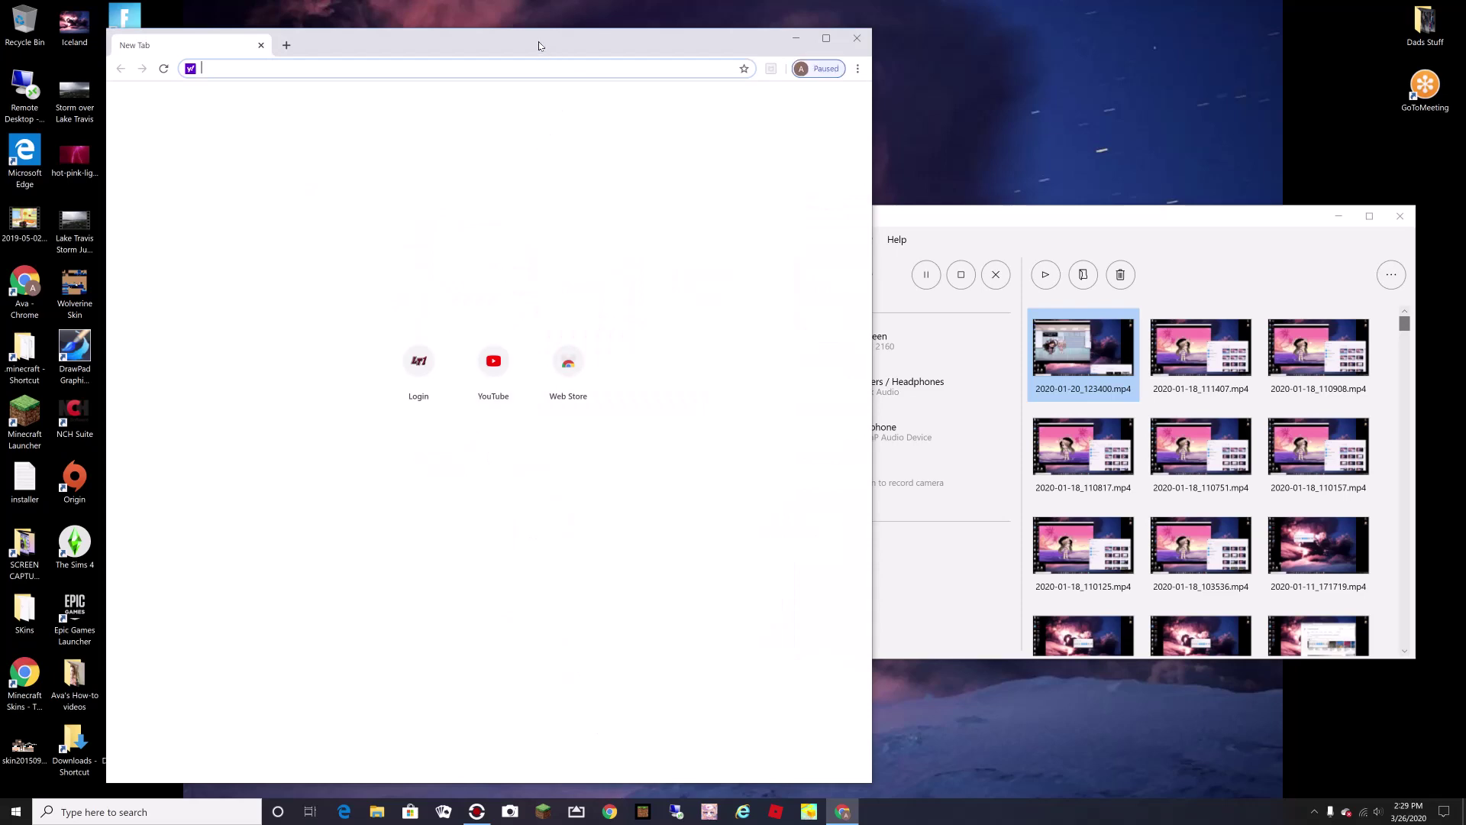
drag(539, 41, 597, 43)
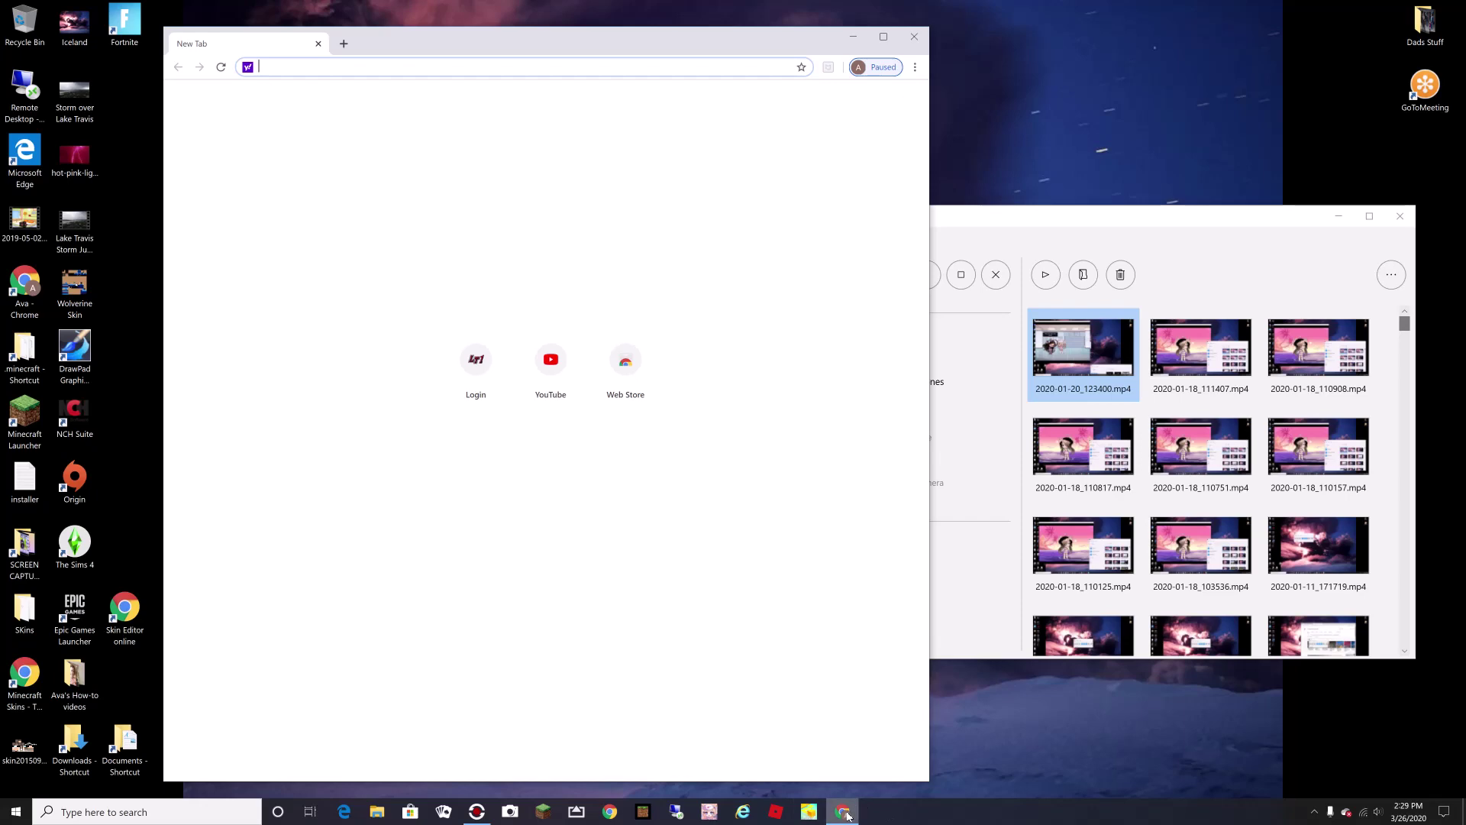
mouse_move(849, 816)
text(lt1.ltisdschools.org)
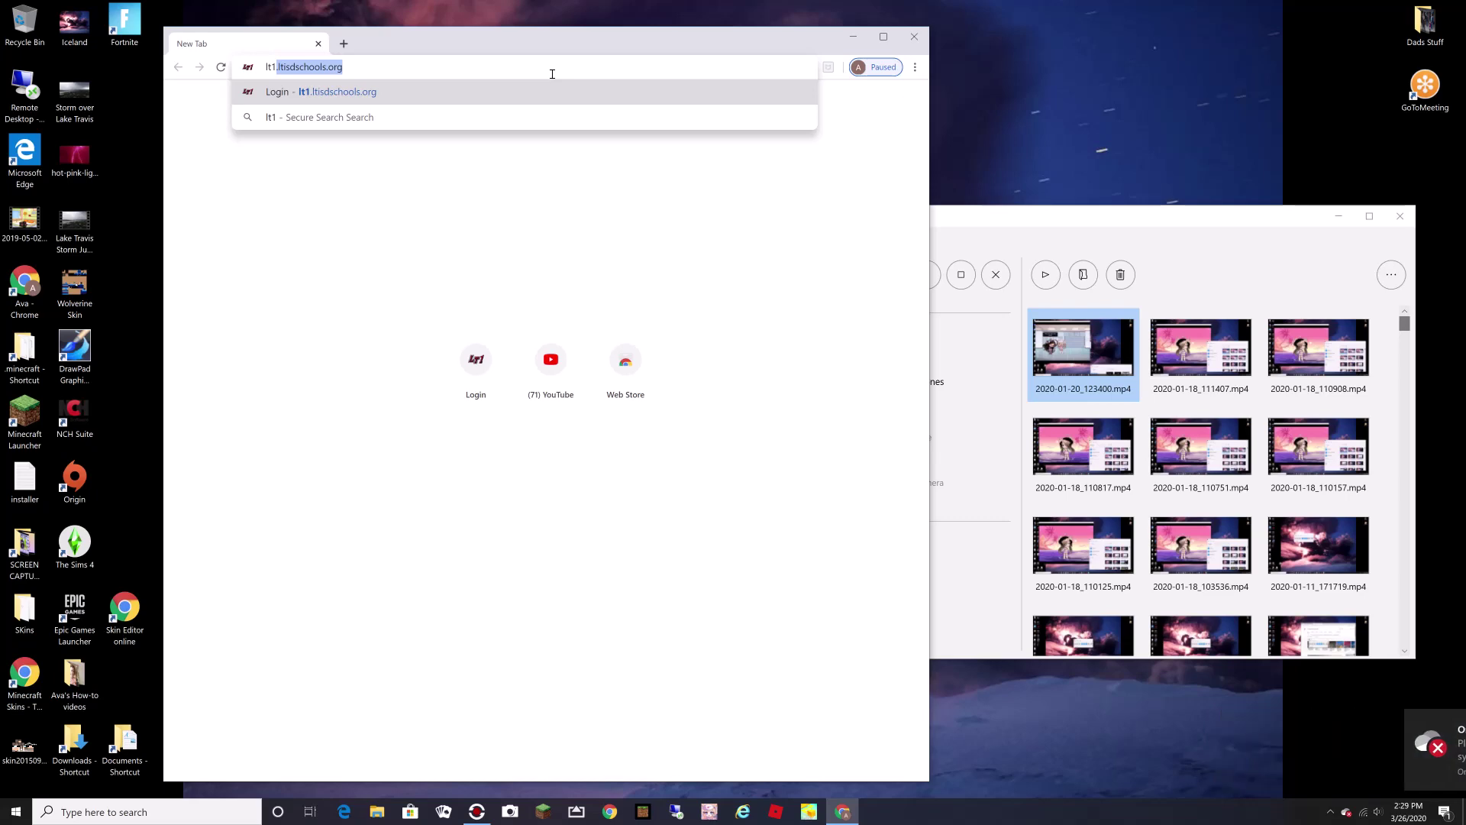
key(Return)
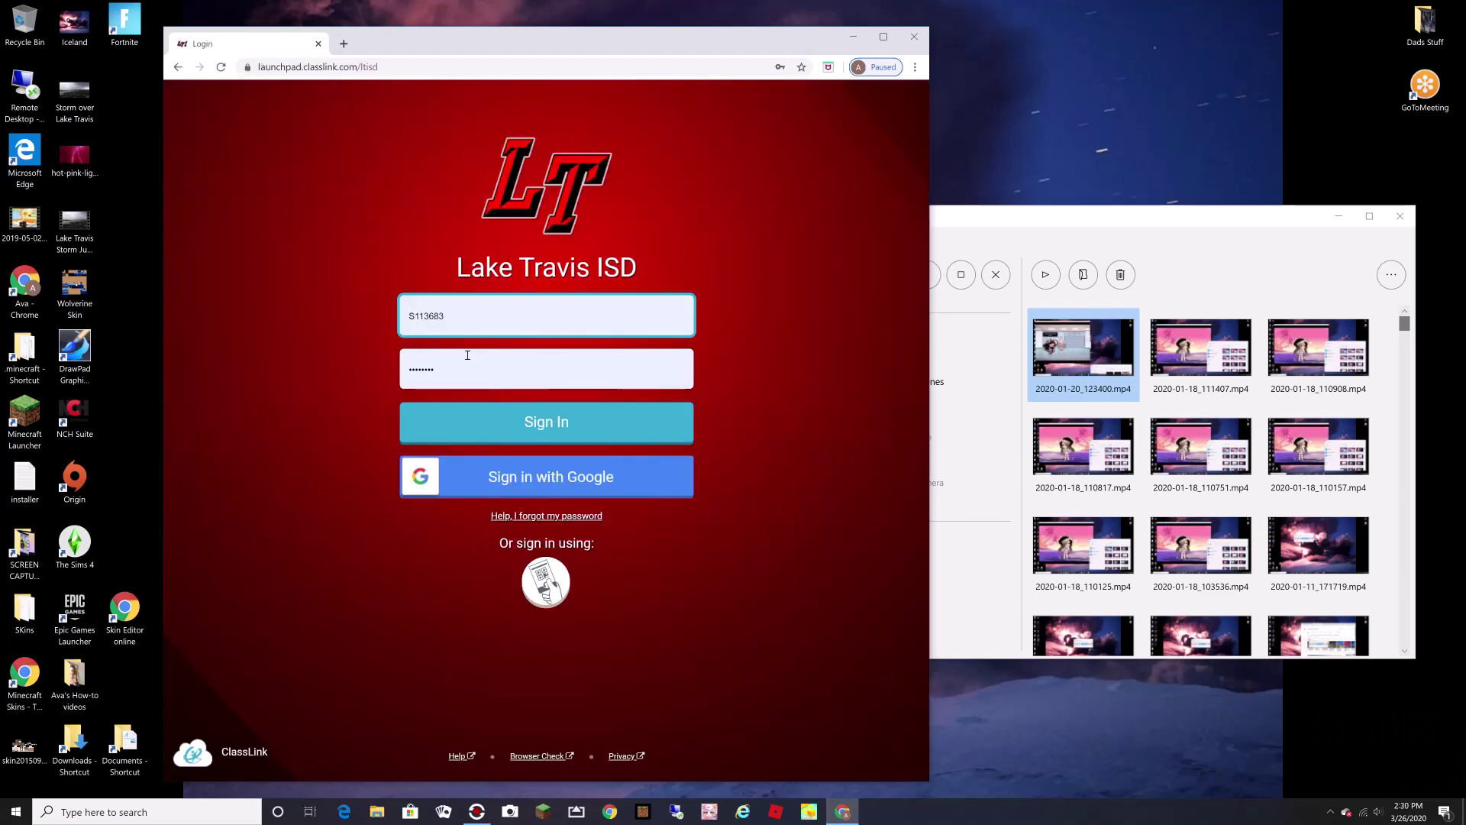
Step: Check the prefilled student username and password fields and sign in to the Lake Travis ISD portal
double_click(472, 313)
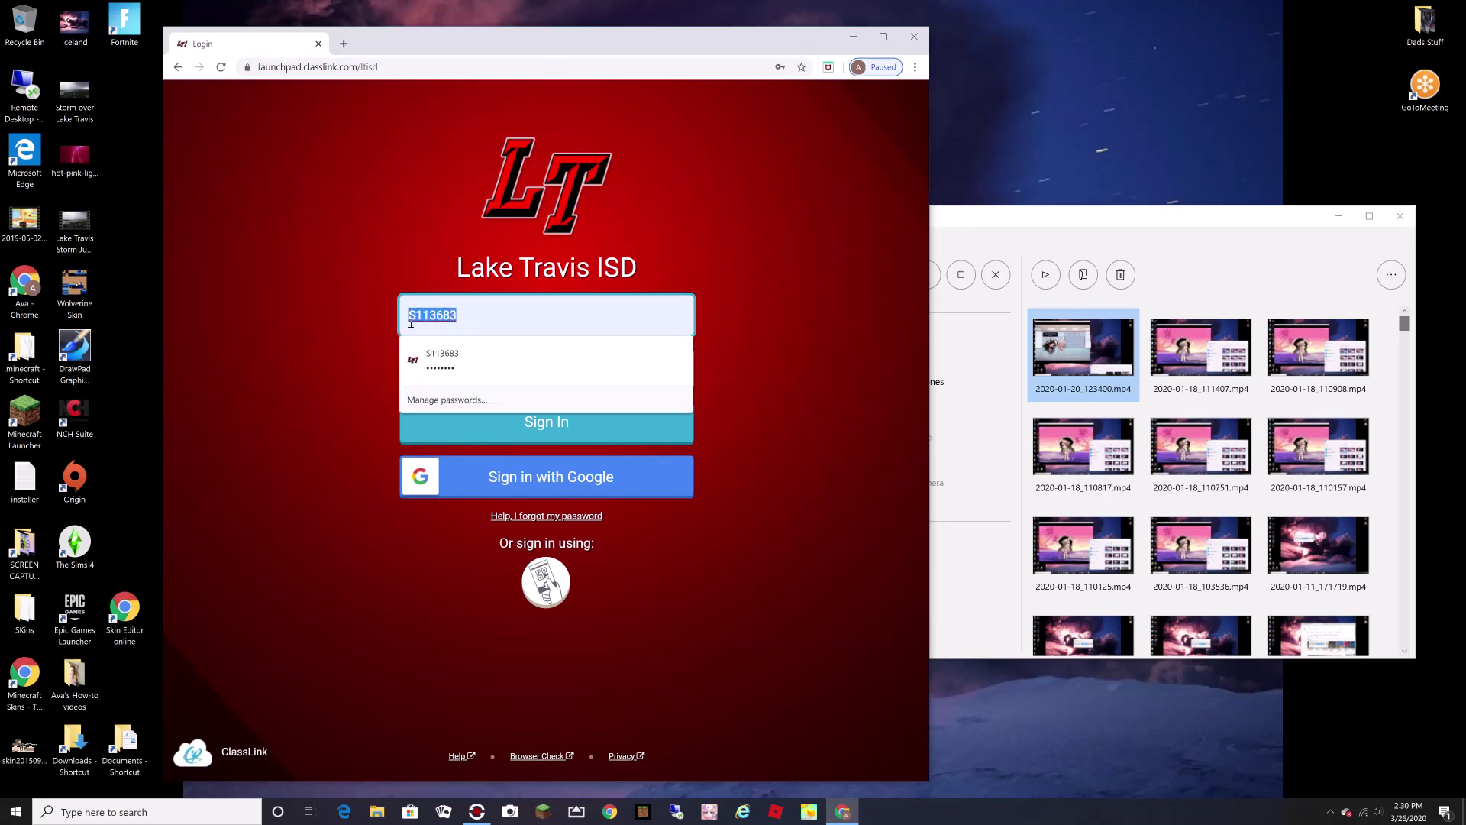
click(471, 324)
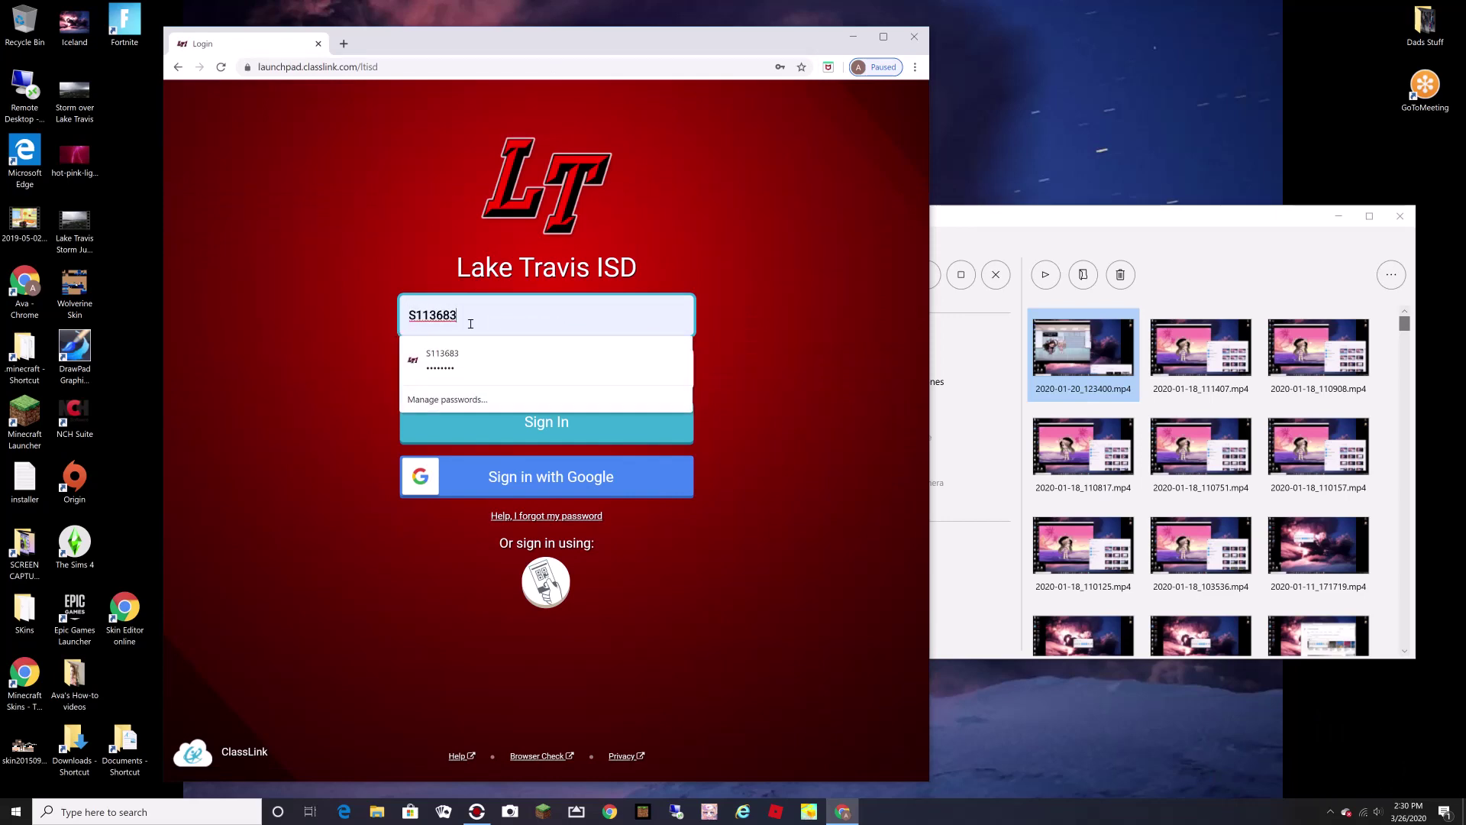
click(488, 366)
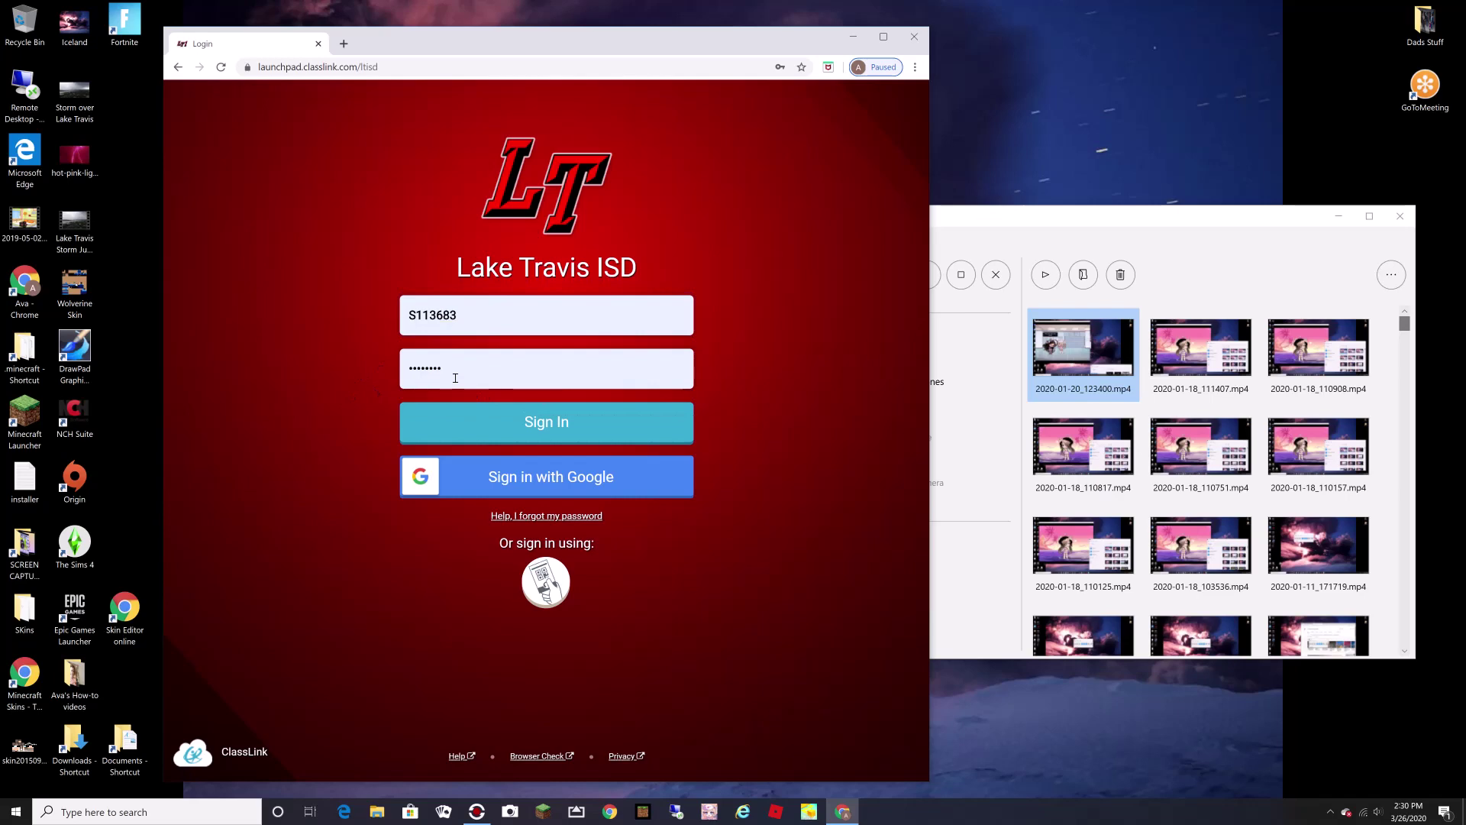
double_click(455, 378)
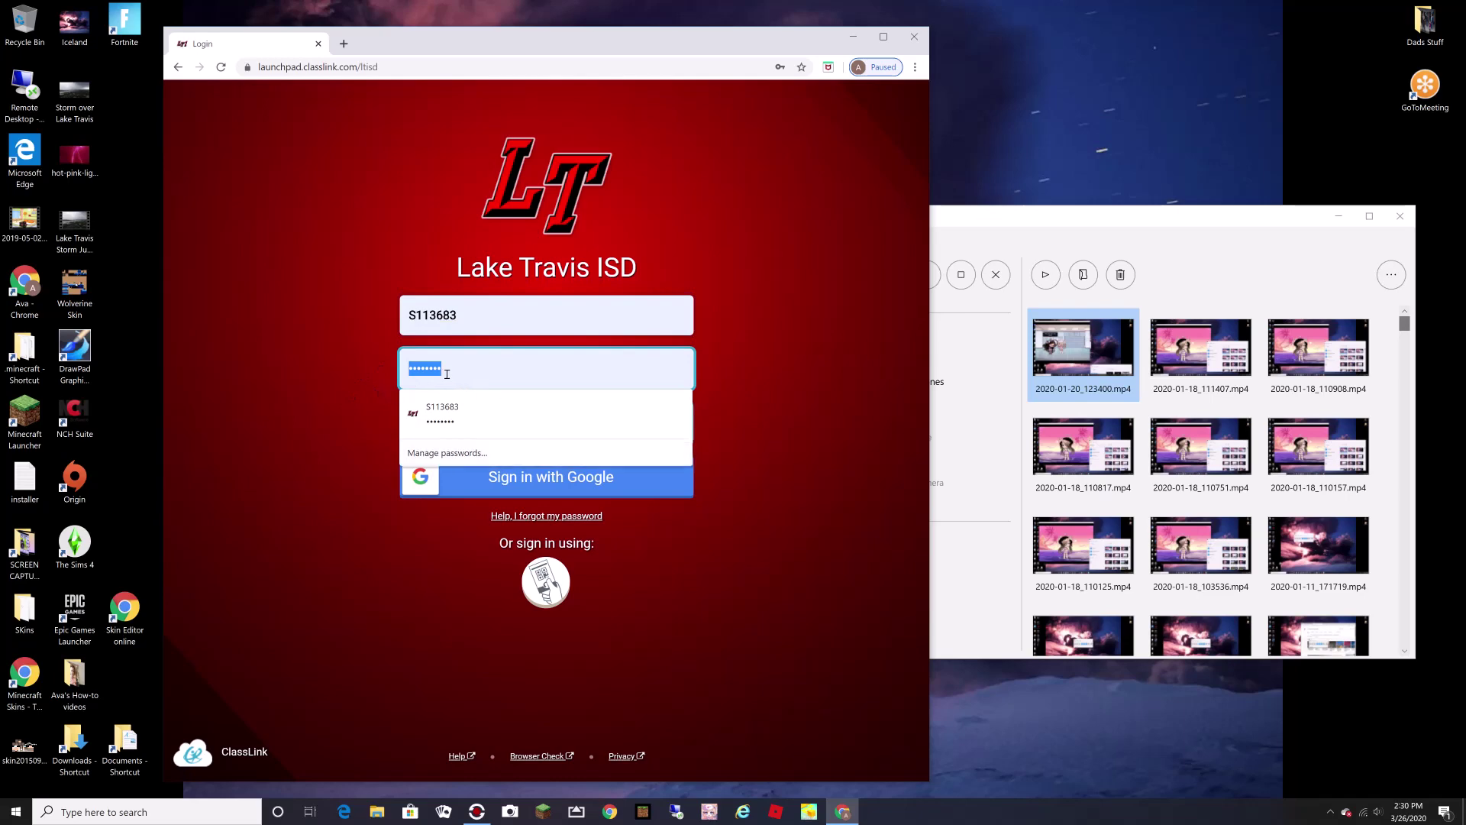
click(353, 394)
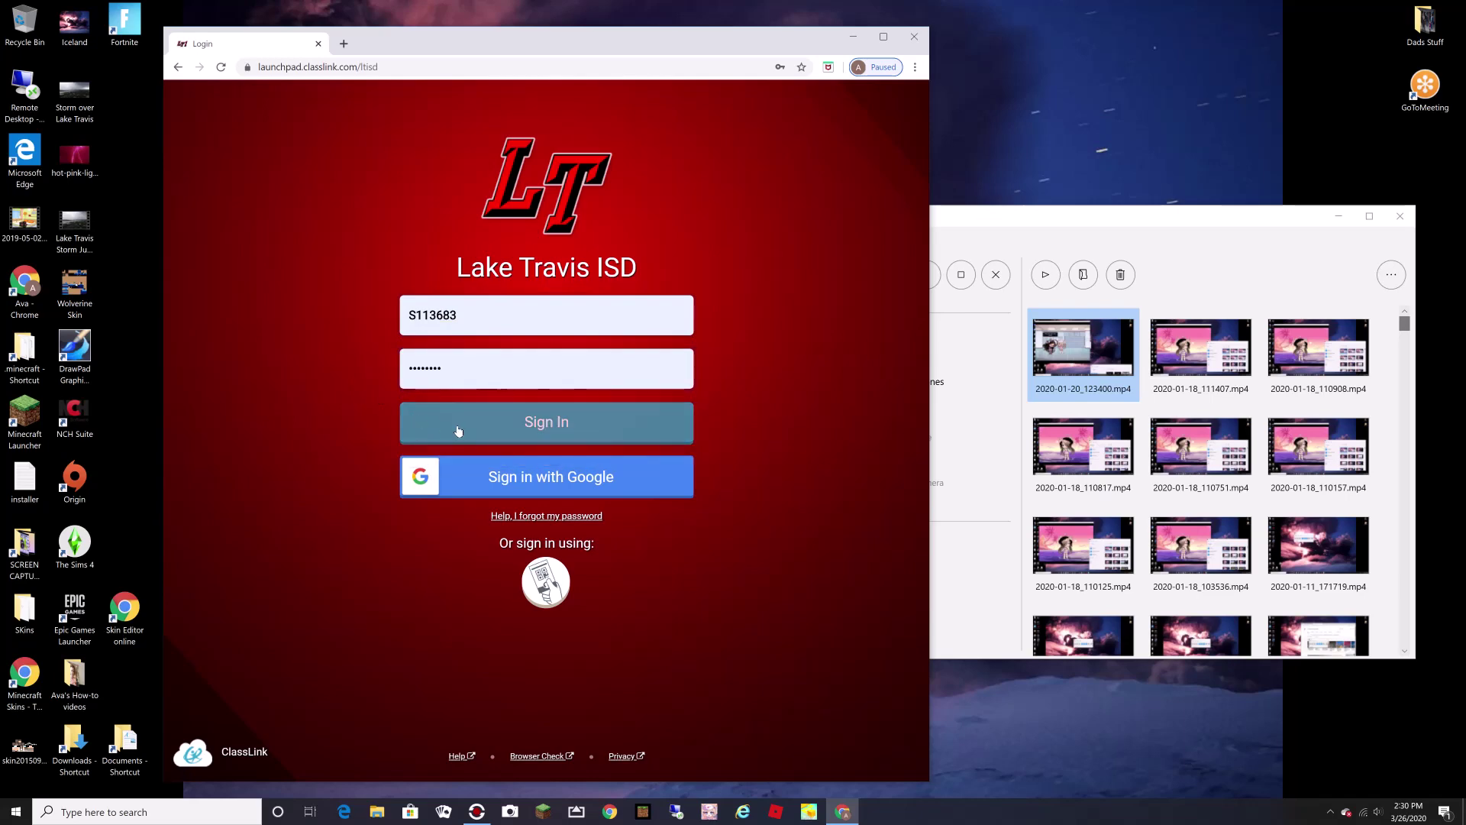
click(543, 435)
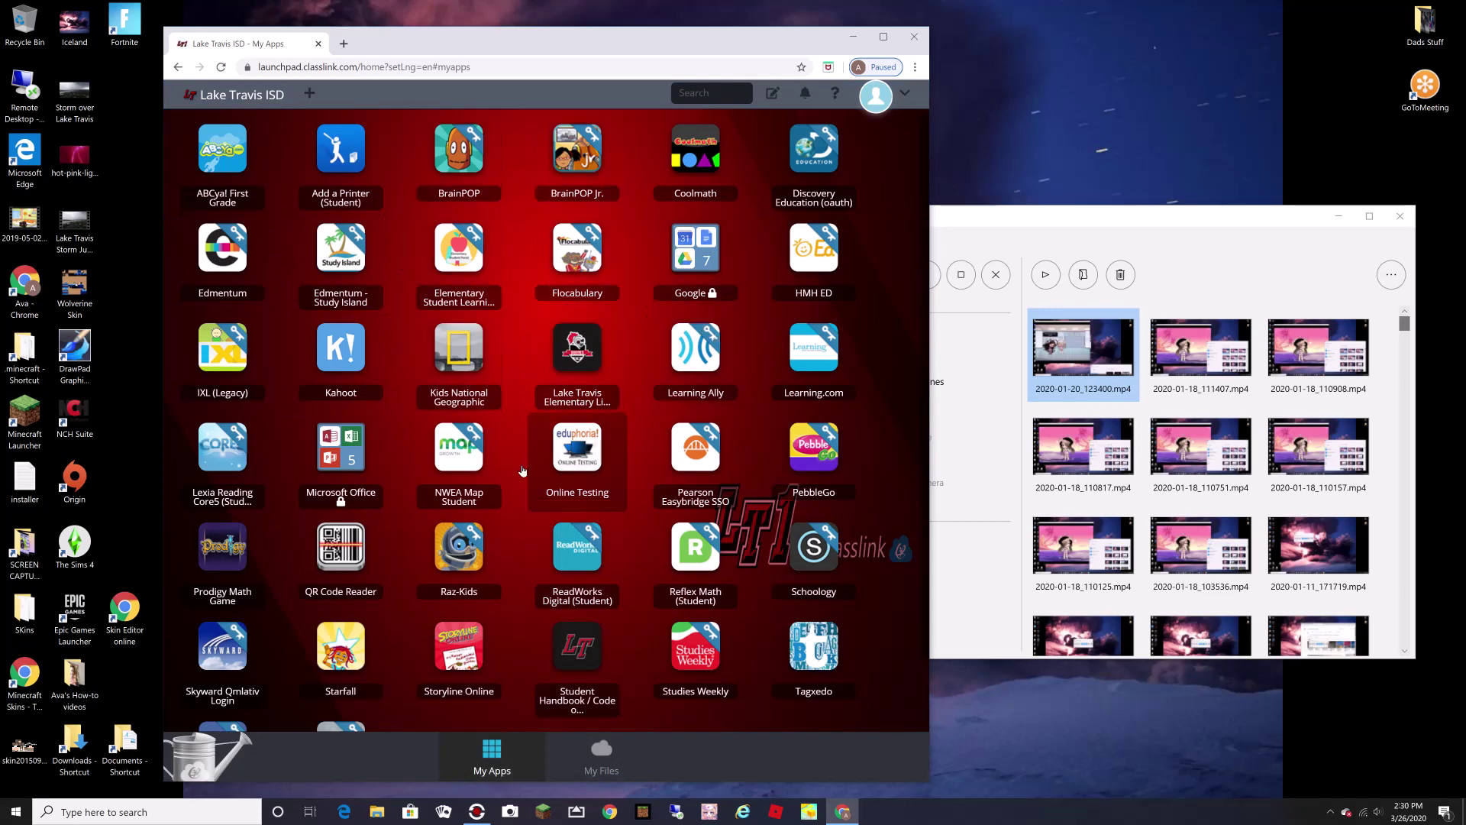
Step: Launch Schoology from My Apps and install the ClassLink OneClick Extension it requires from the Chrome Web Store
click(802, 559)
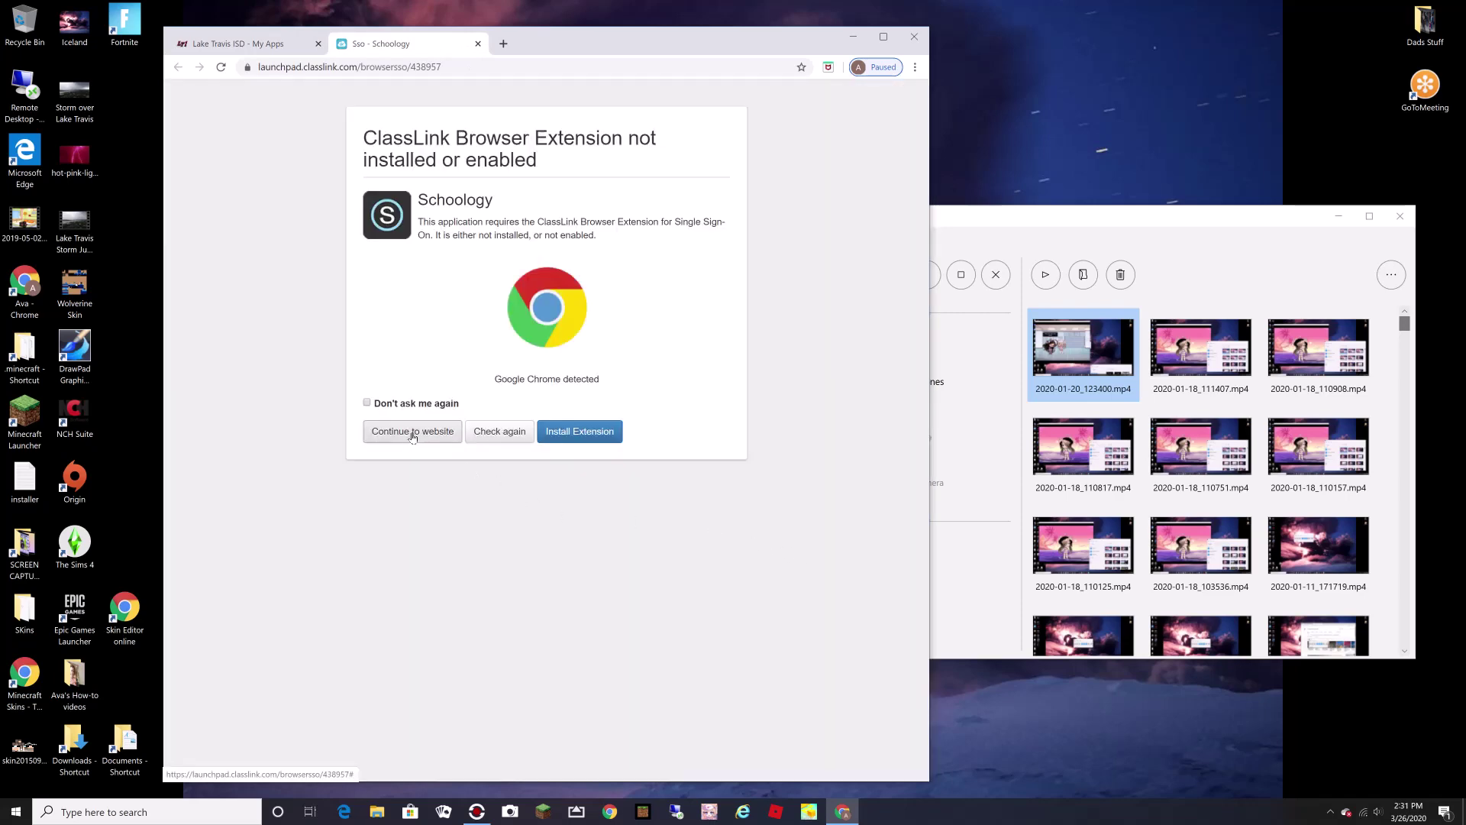
click(606, 433)
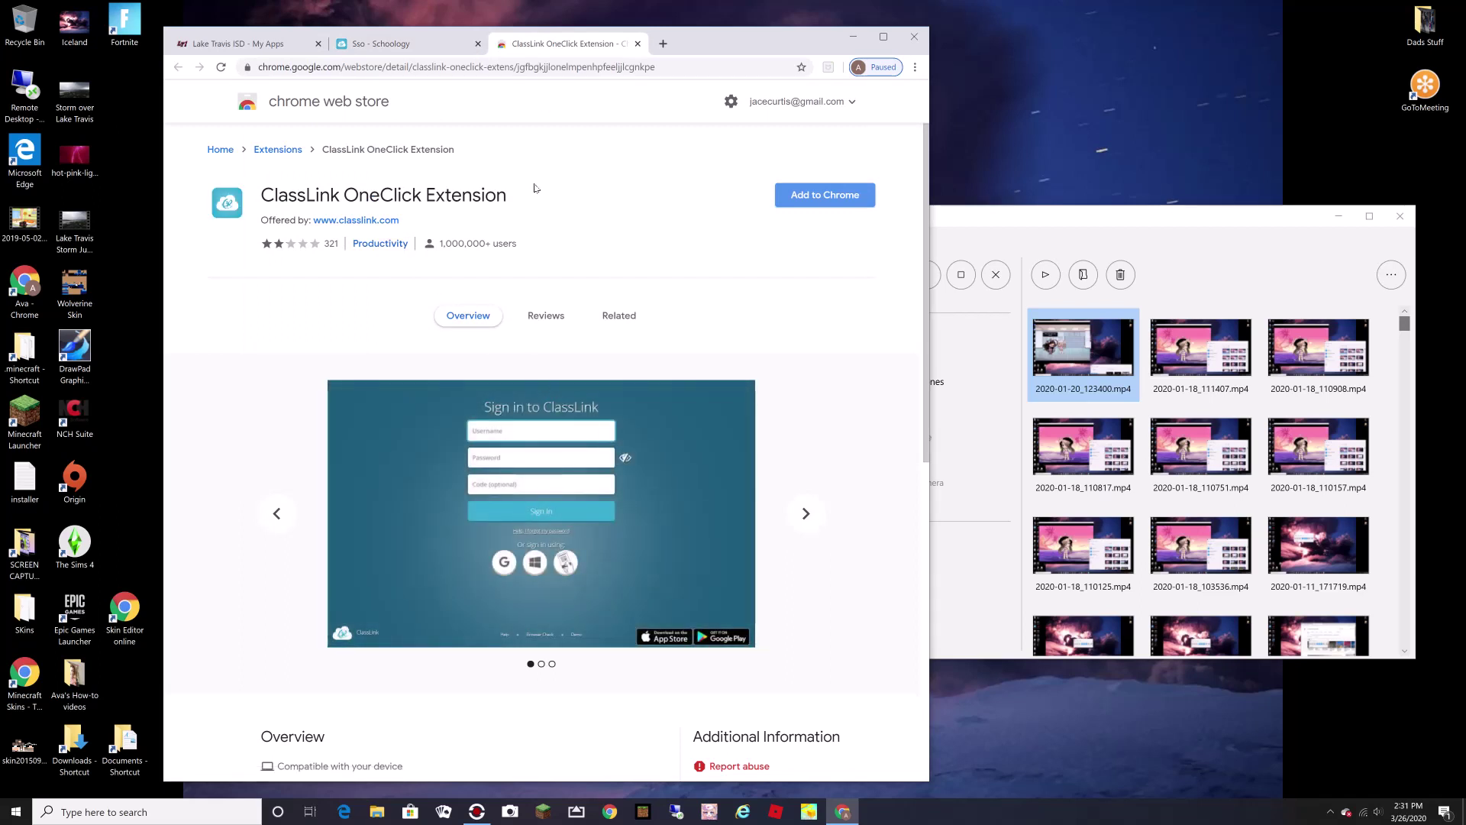
click(831, 203)
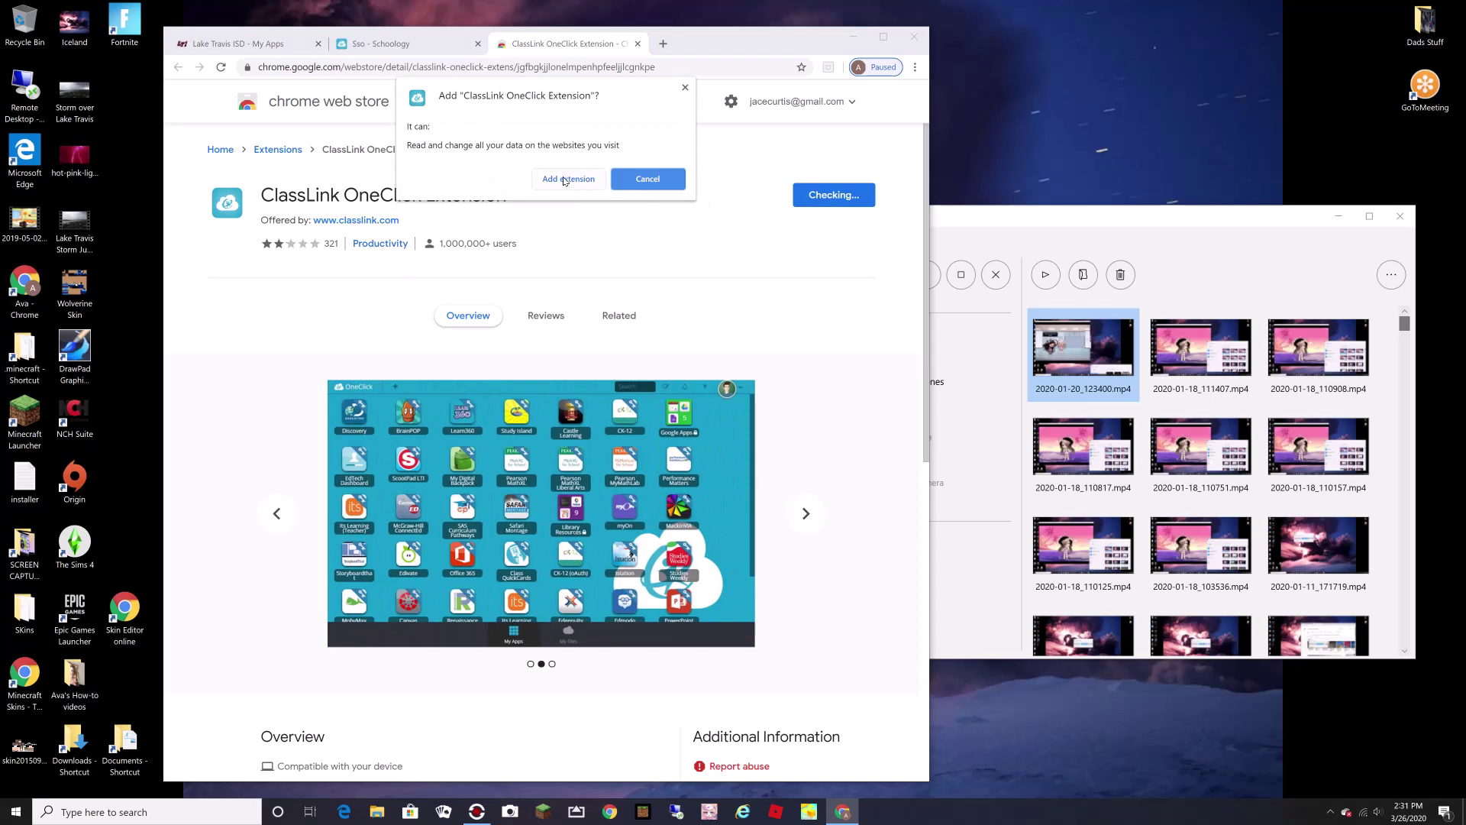
click(565, 180)
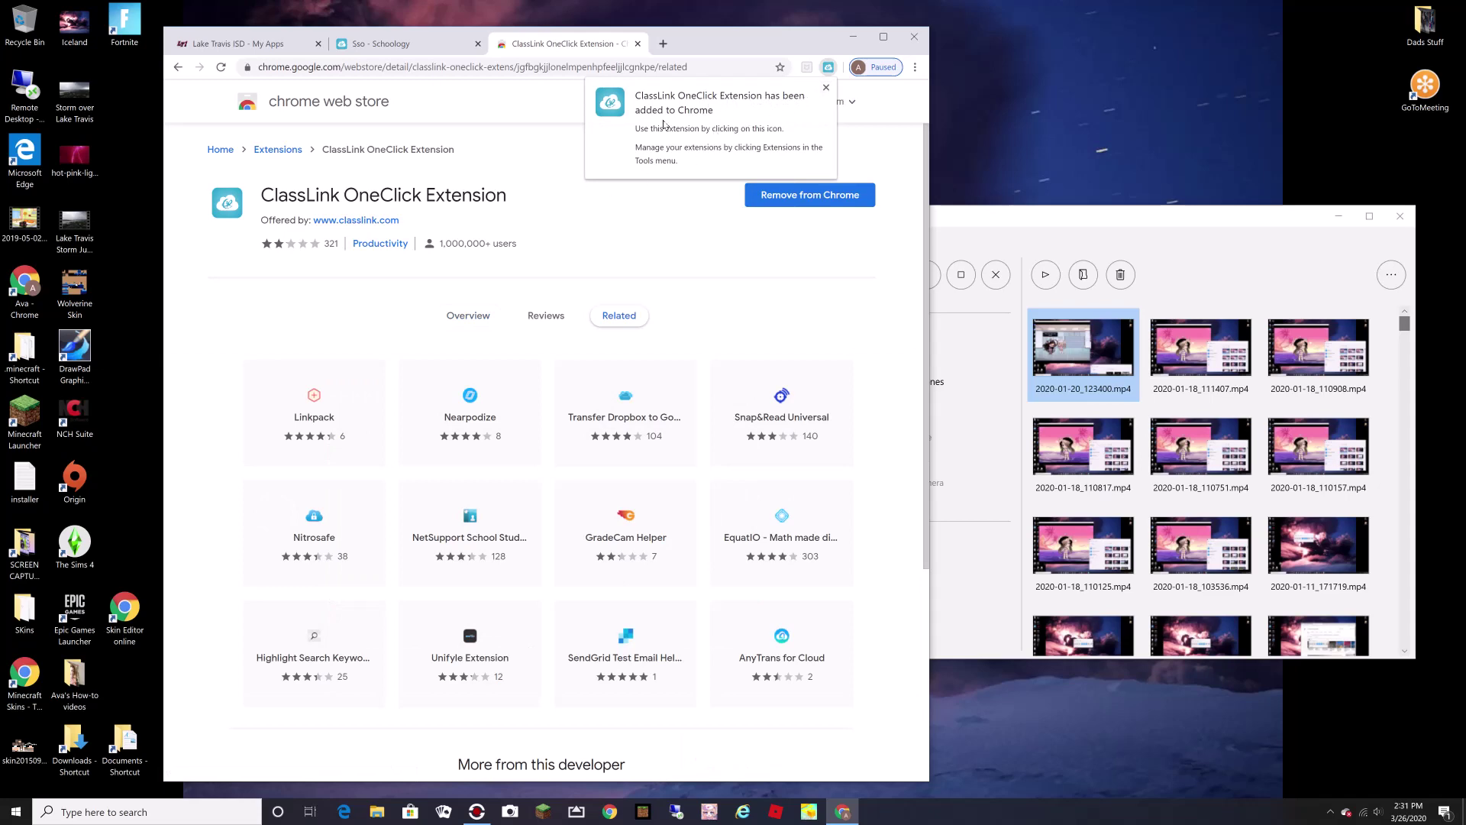
click(826, 92)
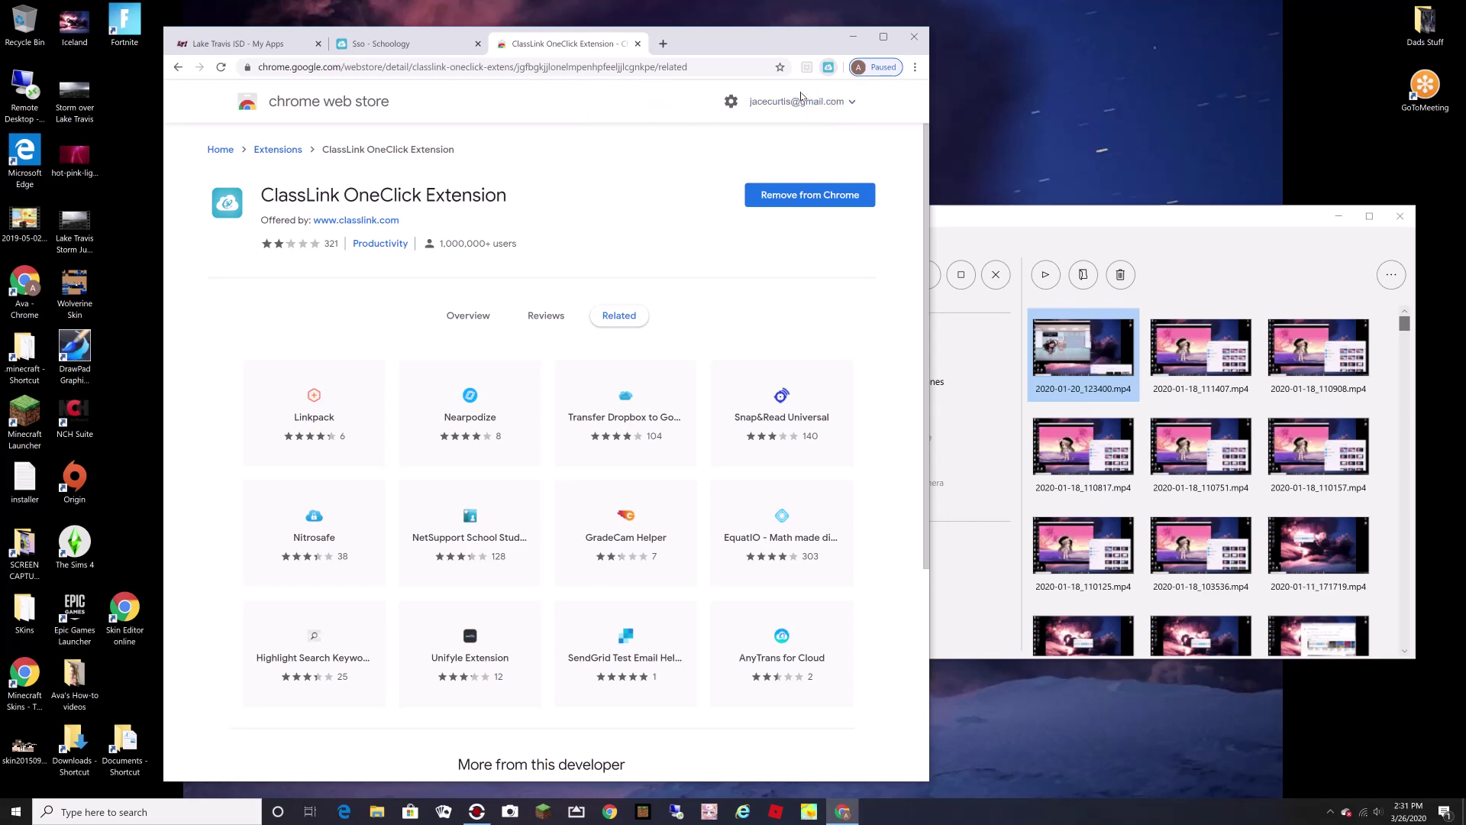
Step: Recheck for the extension on the Schoology sign-on page and open the 2019-2020 safari class from the course dashboard
click(428, 52)
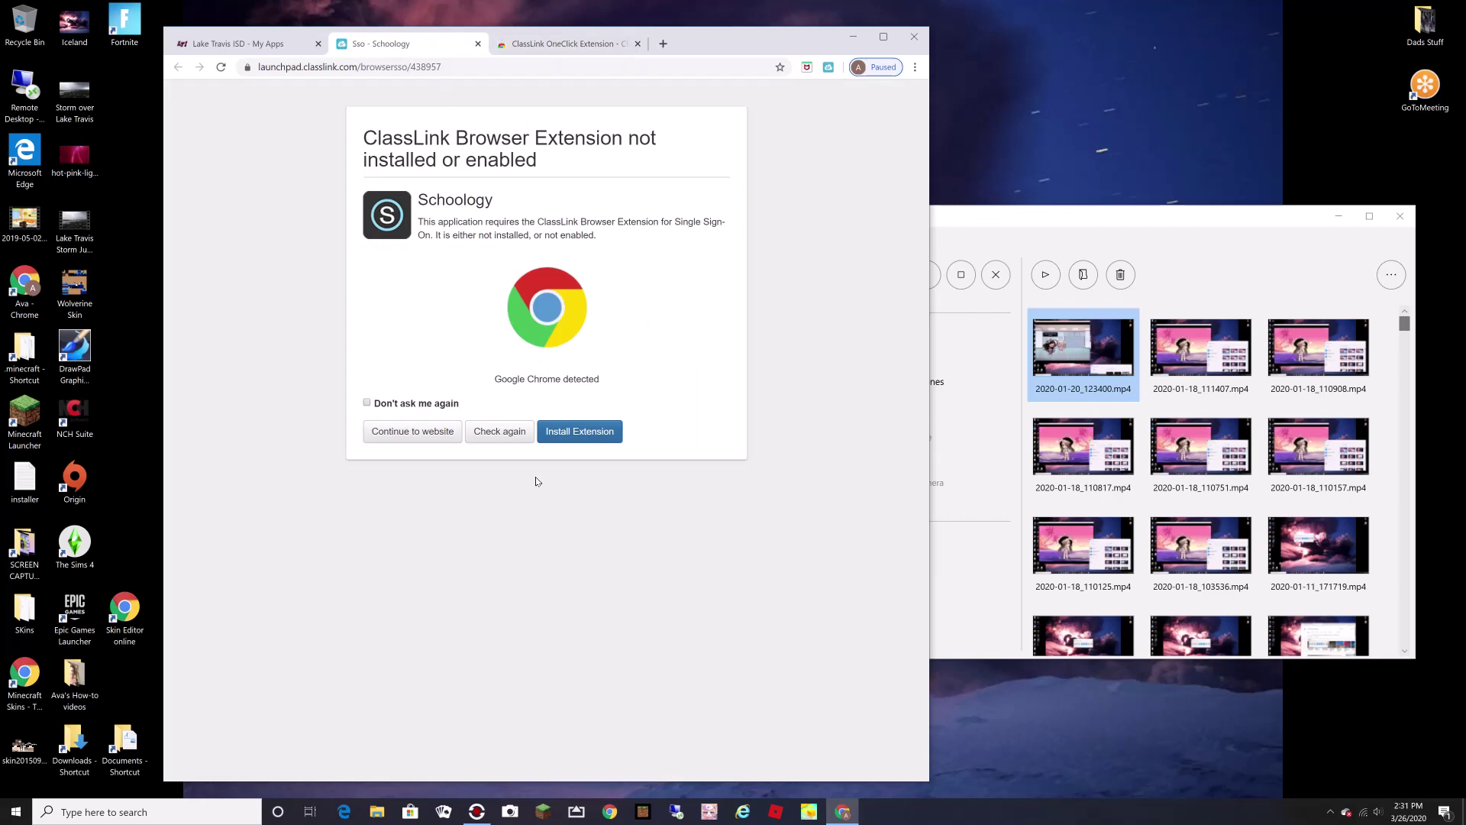
click(503, 433)
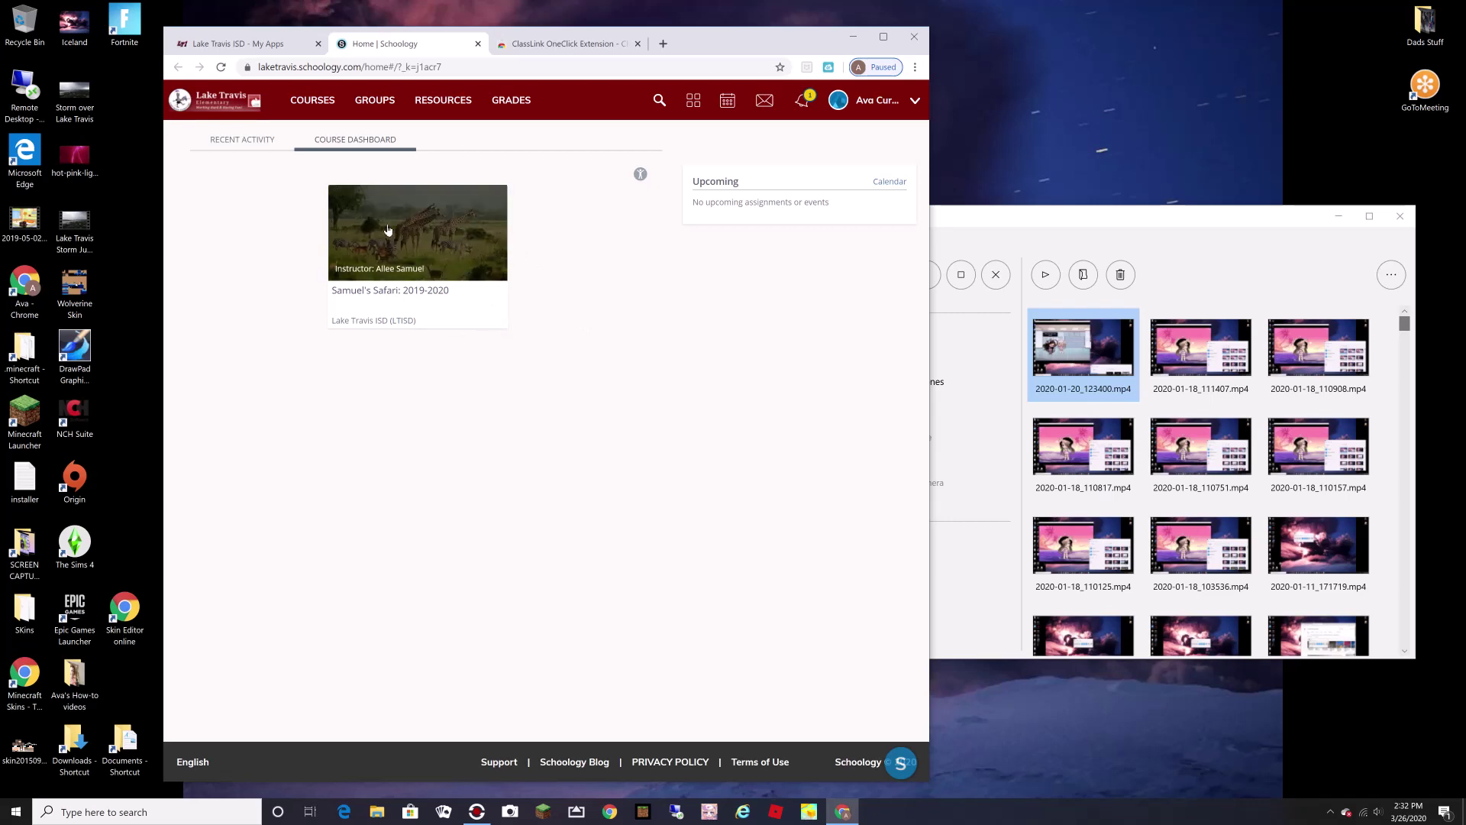
click(432, 251)
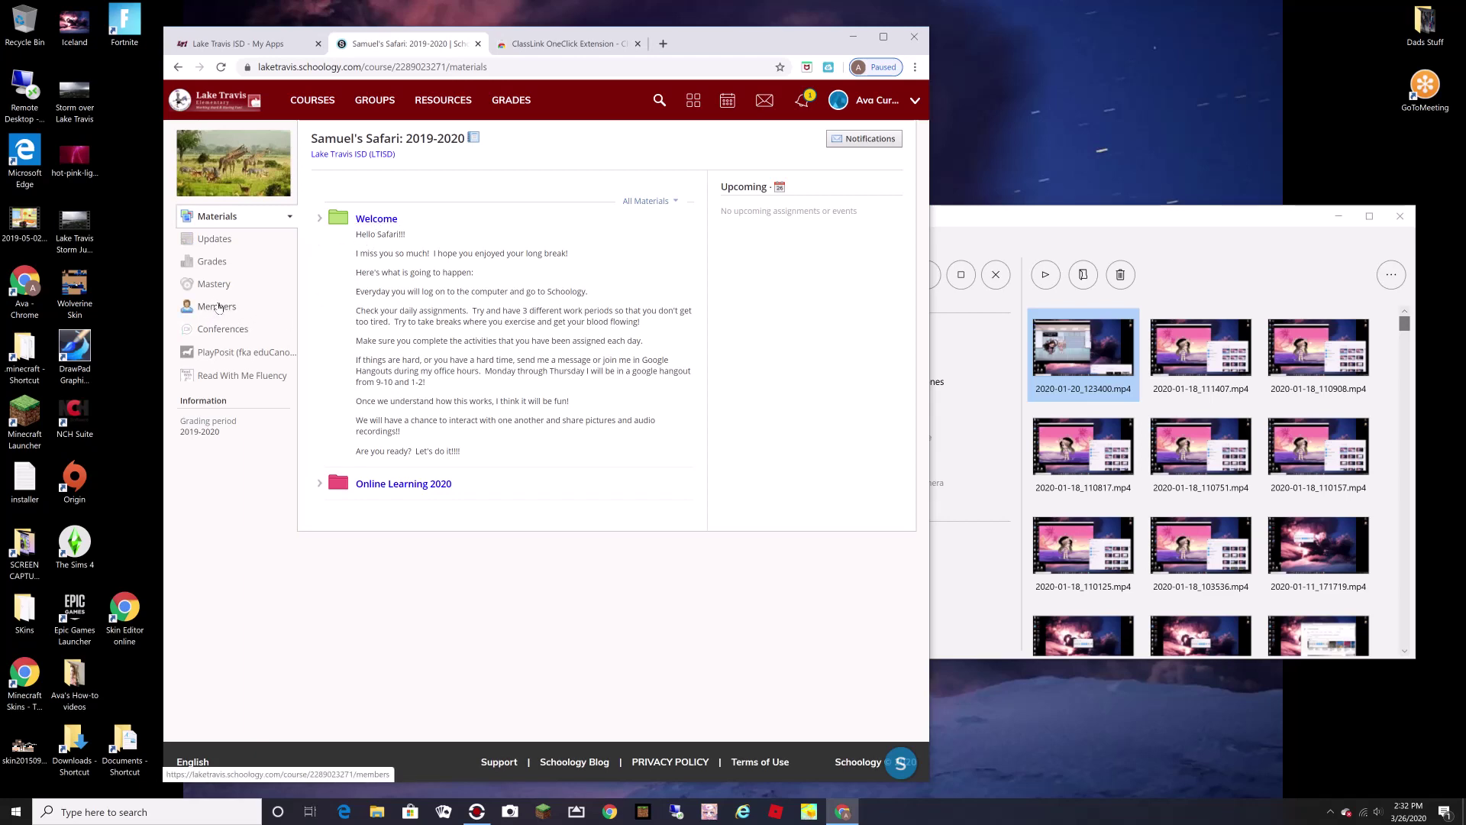
Step: Draft a message to the teacher from the course members list, with subject "Hi" and text "I need help. Everything is on fire.", and discard it
click(218, 306)
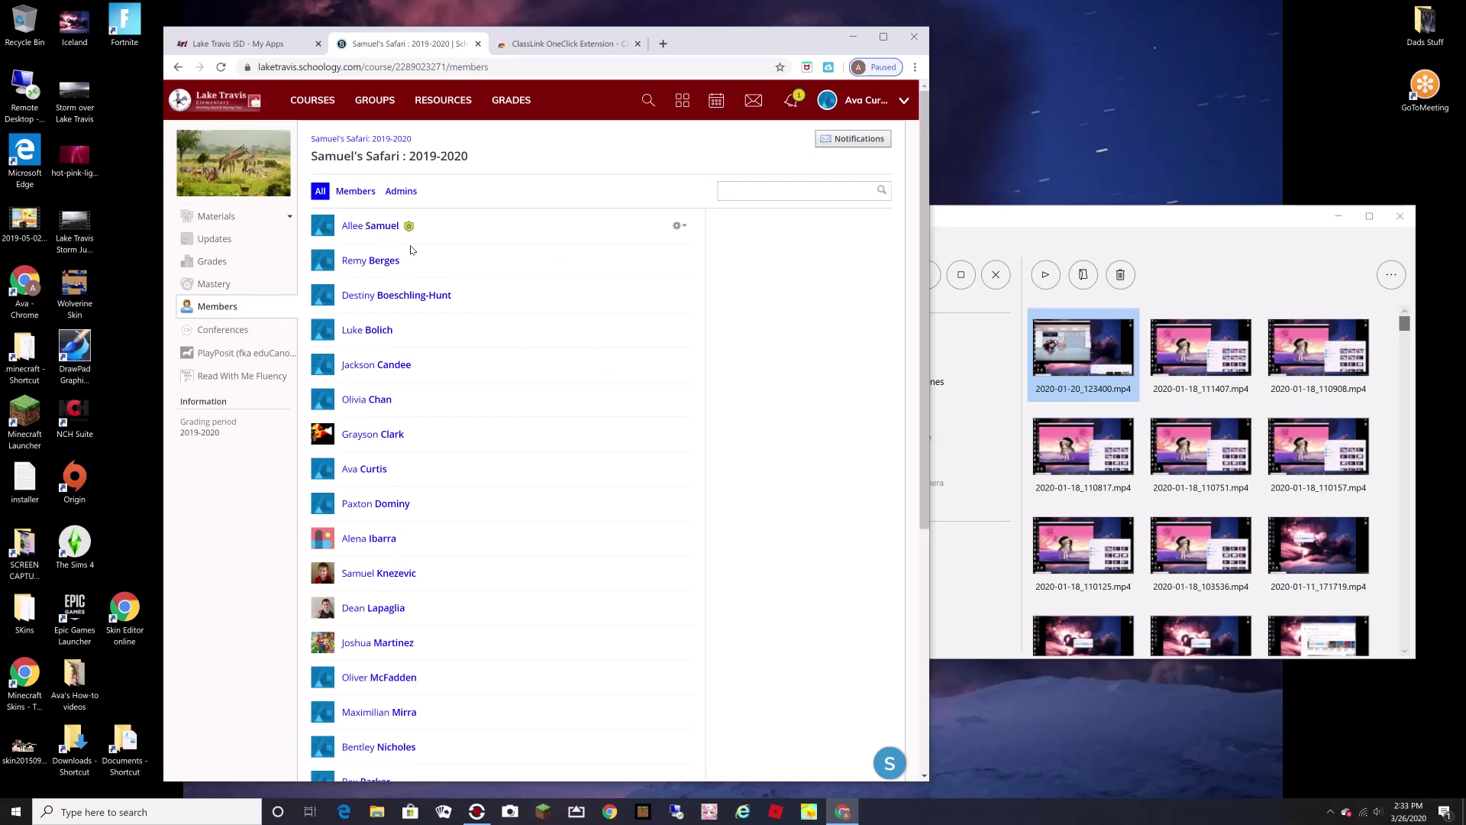
click(370, 226)
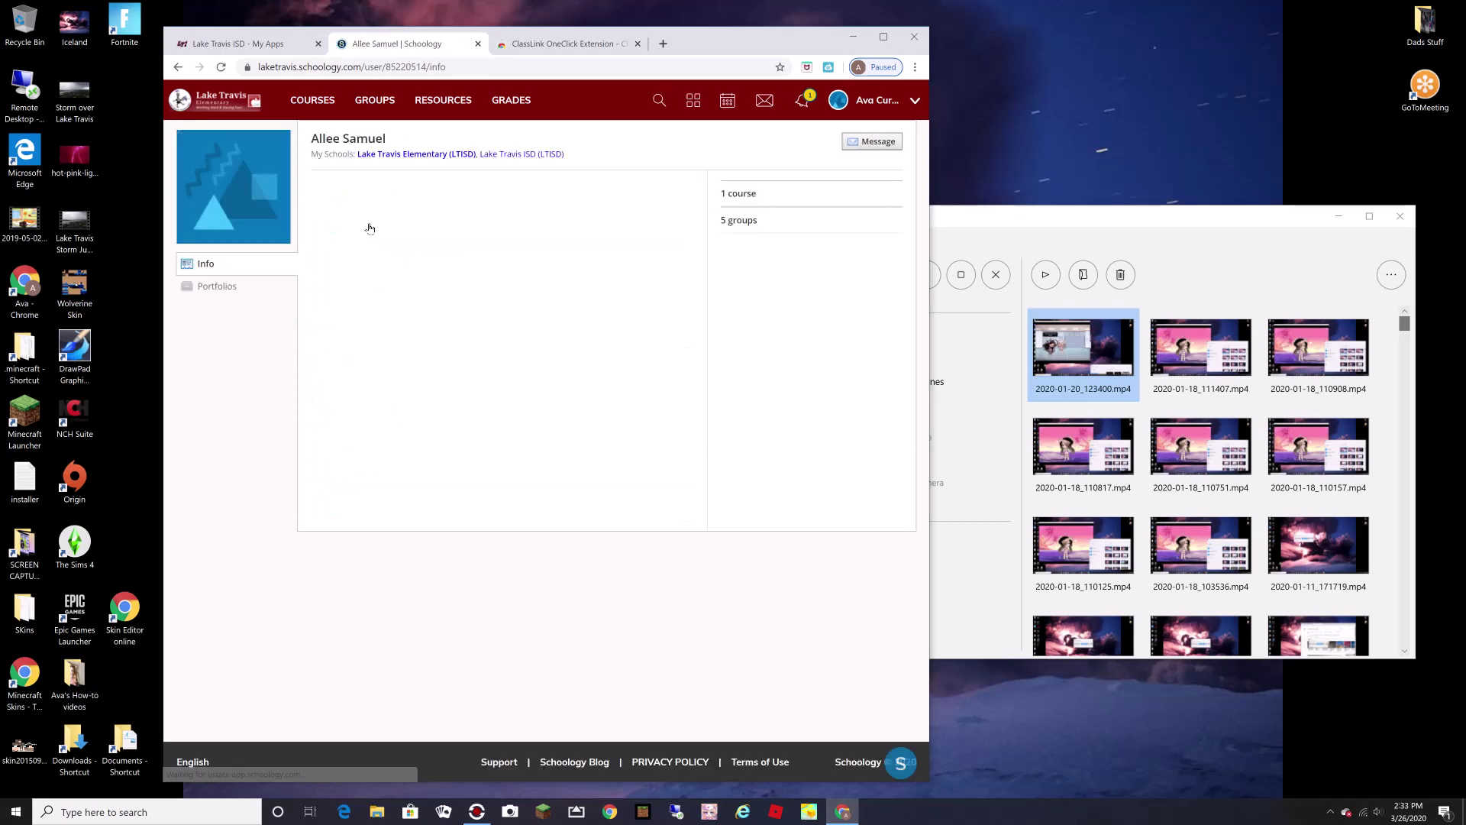
click(872, 153)
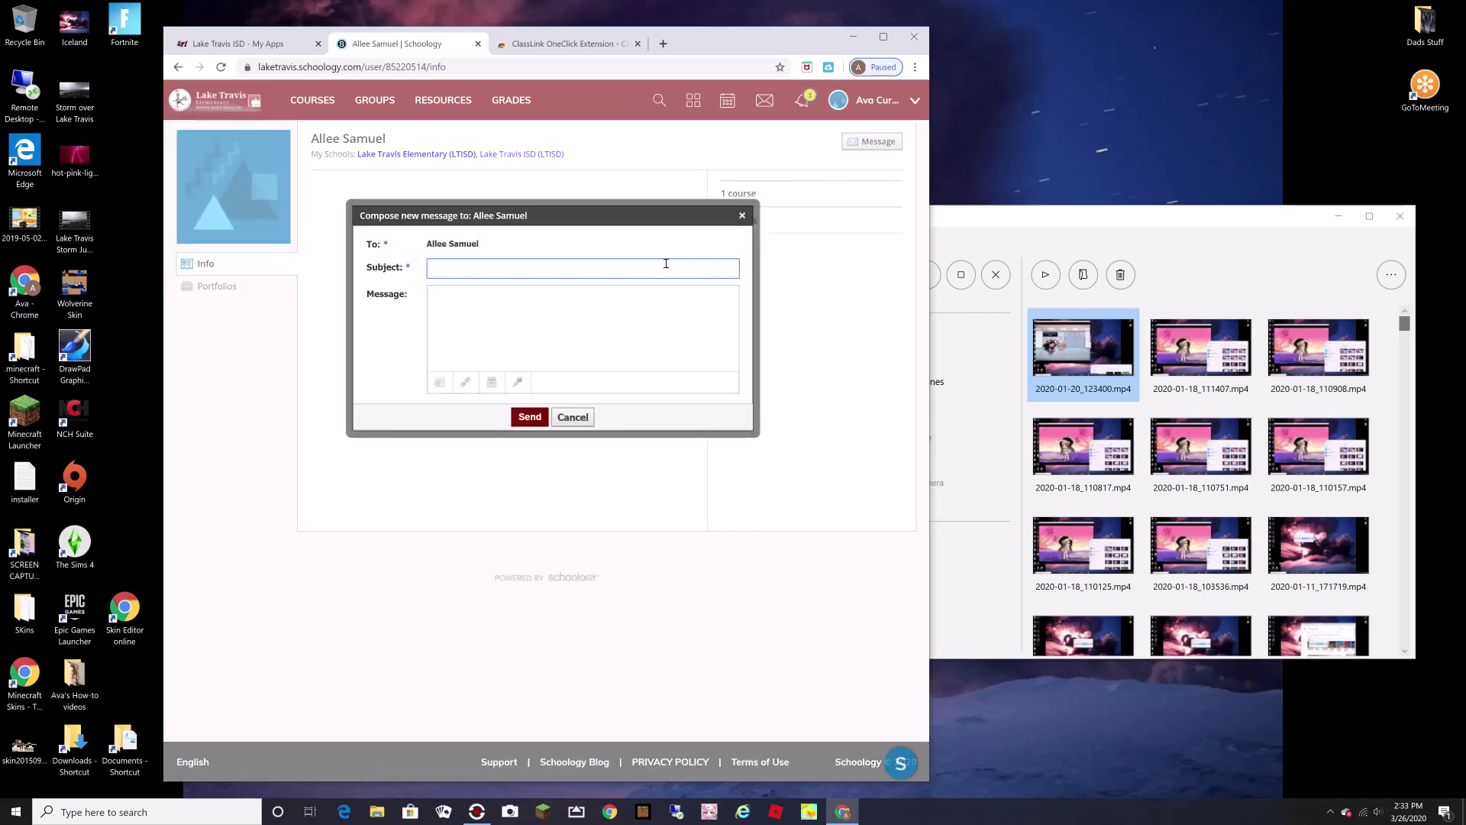
text(Hi)
key(Tab)
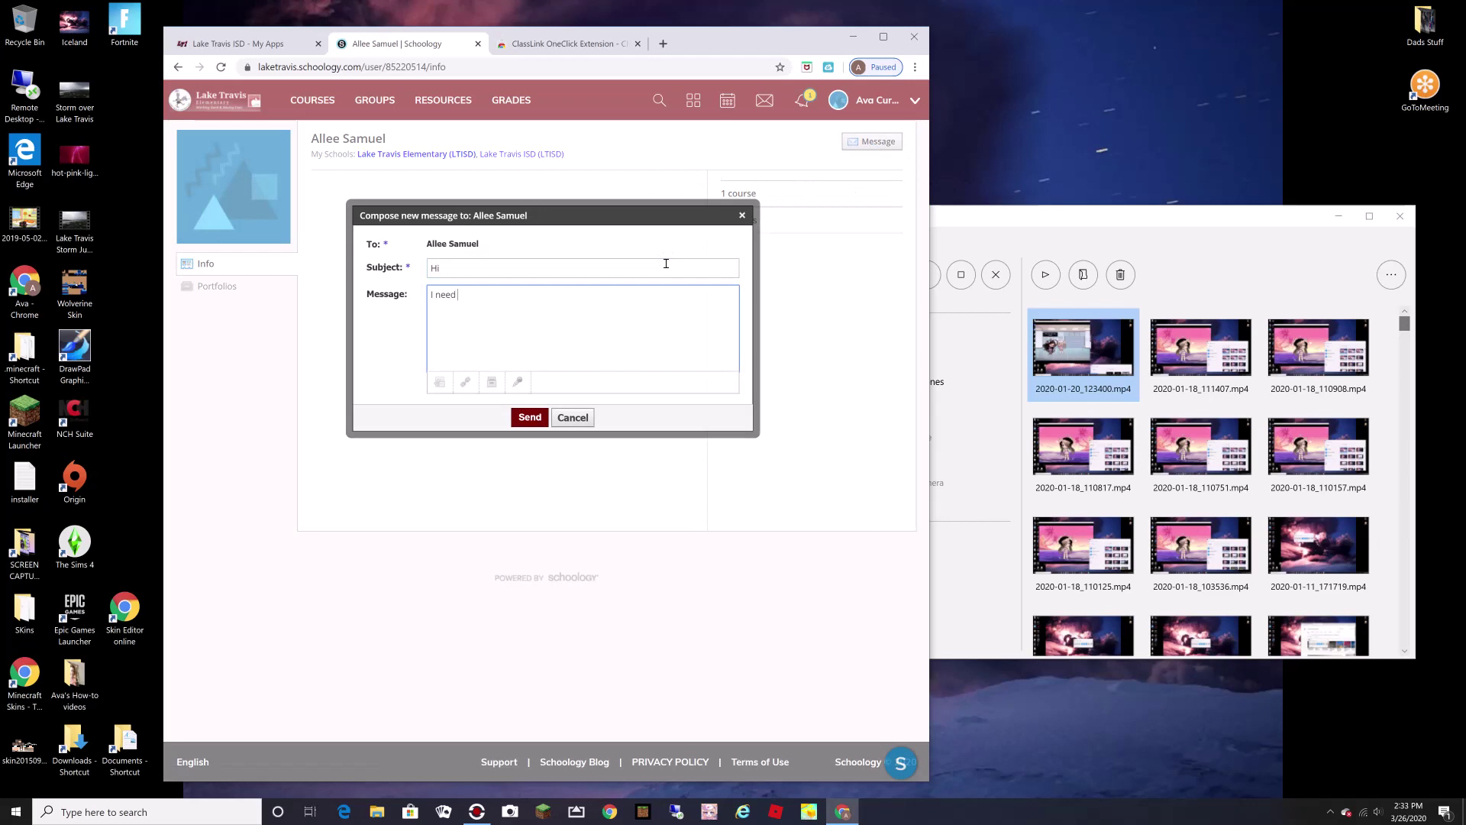
text(I need help.  Everything is on fire.)
click(572, 418)
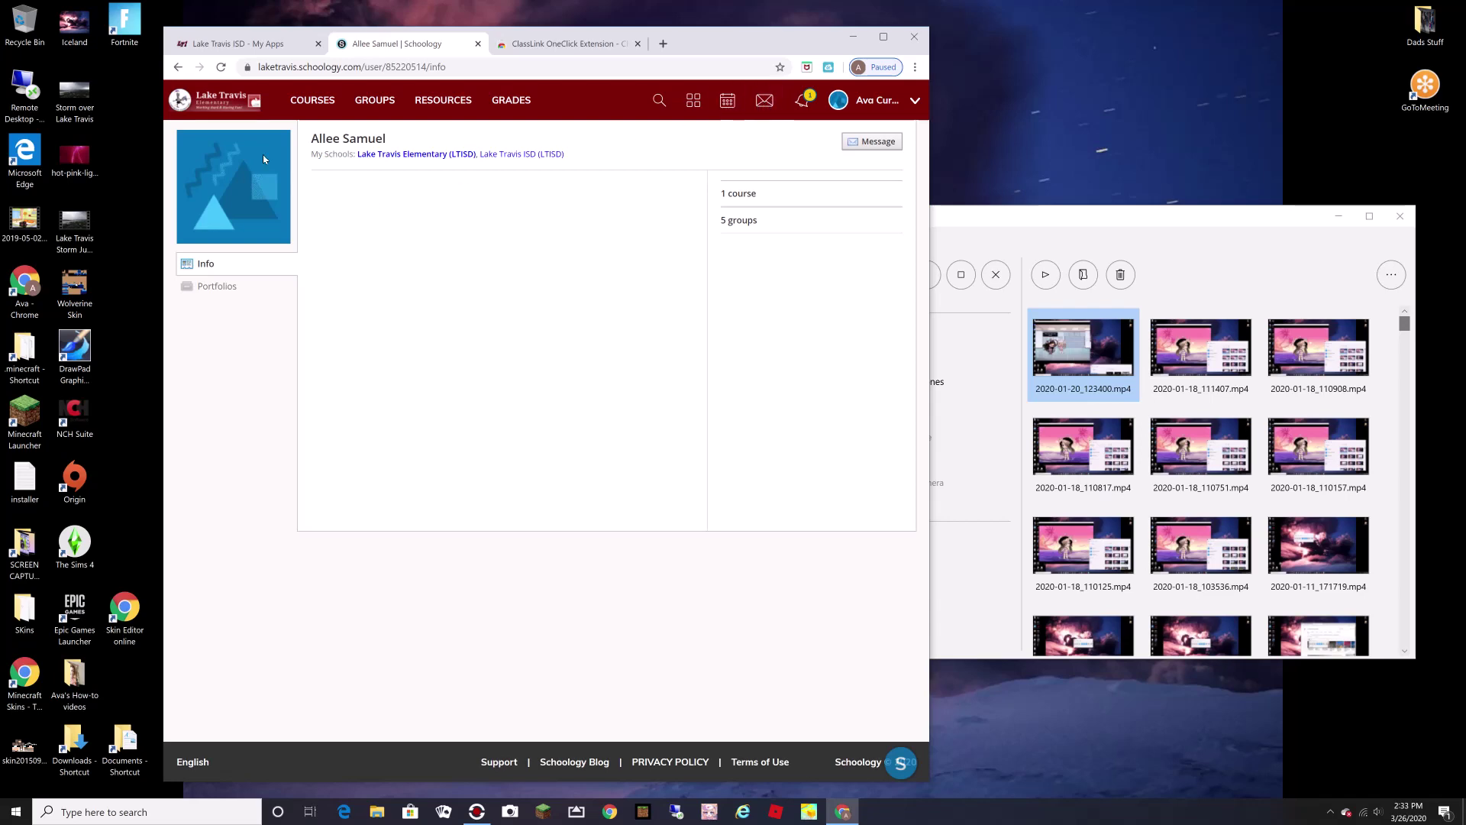
click(178, 66)
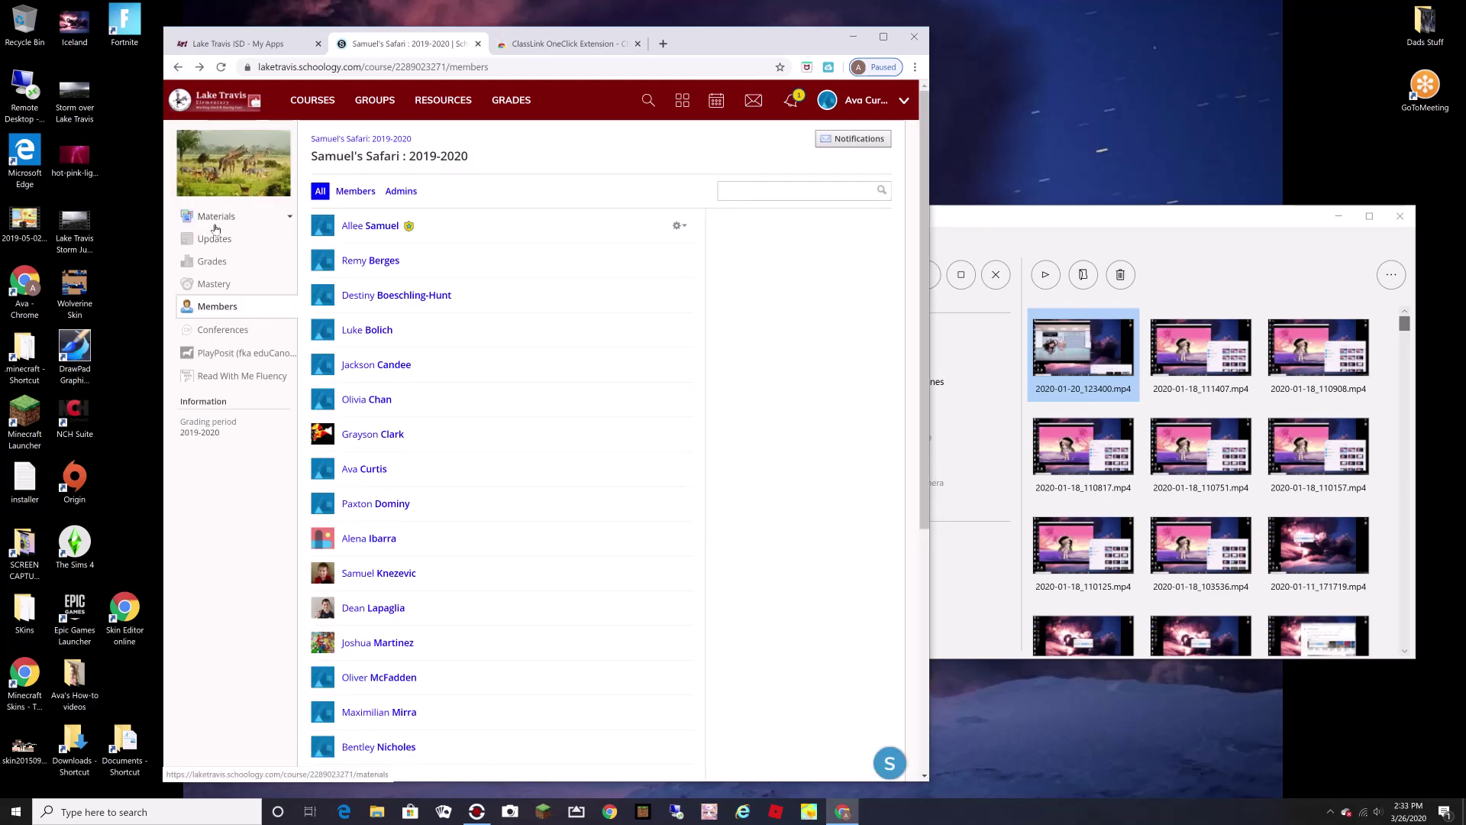
Step: Open the Online Learning 2020 folder in the course materials, view the teacher's Hangout meeting page and close it without joining
click(216, 221)
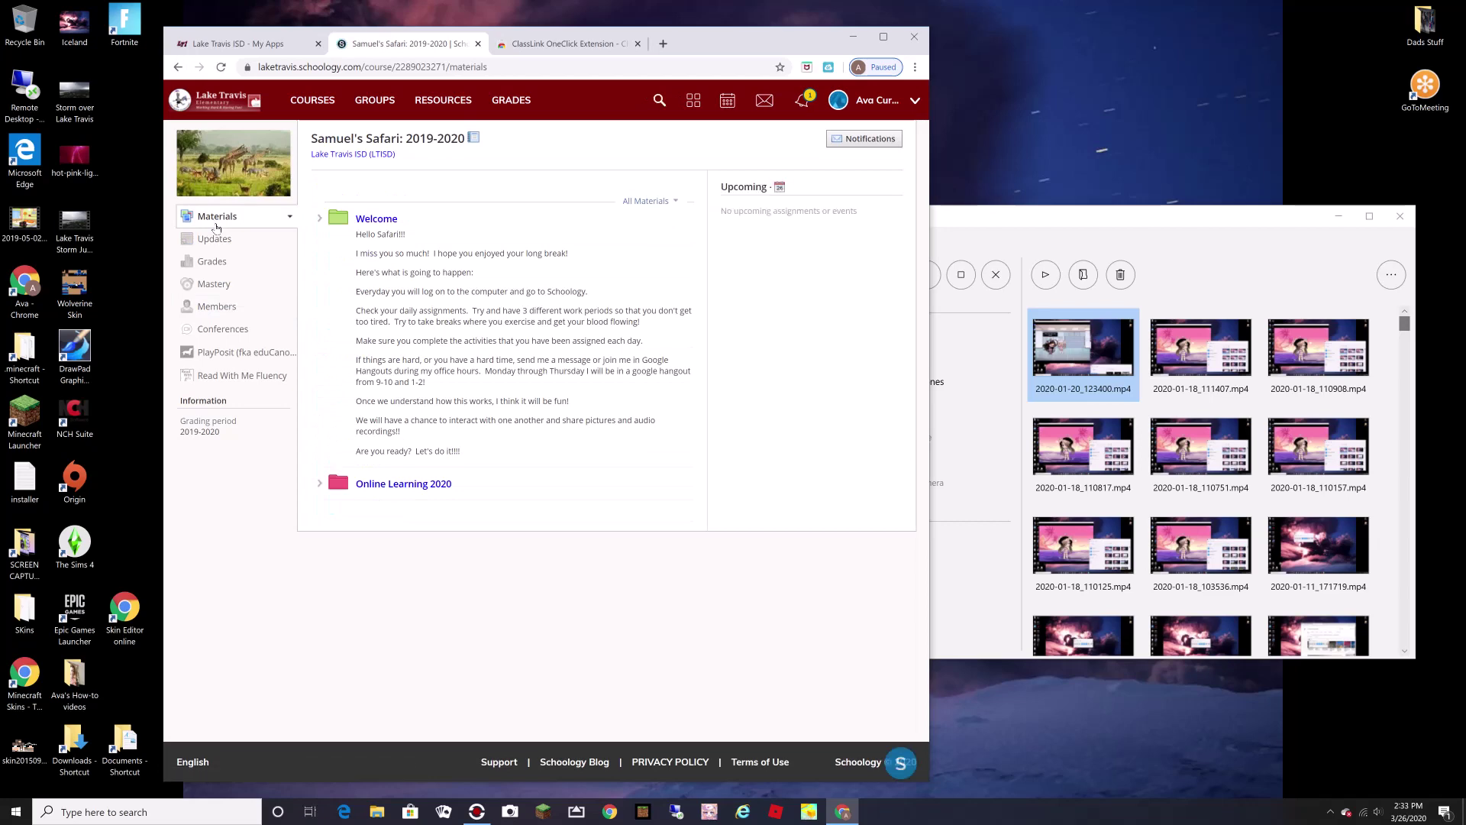
click(409, 487)
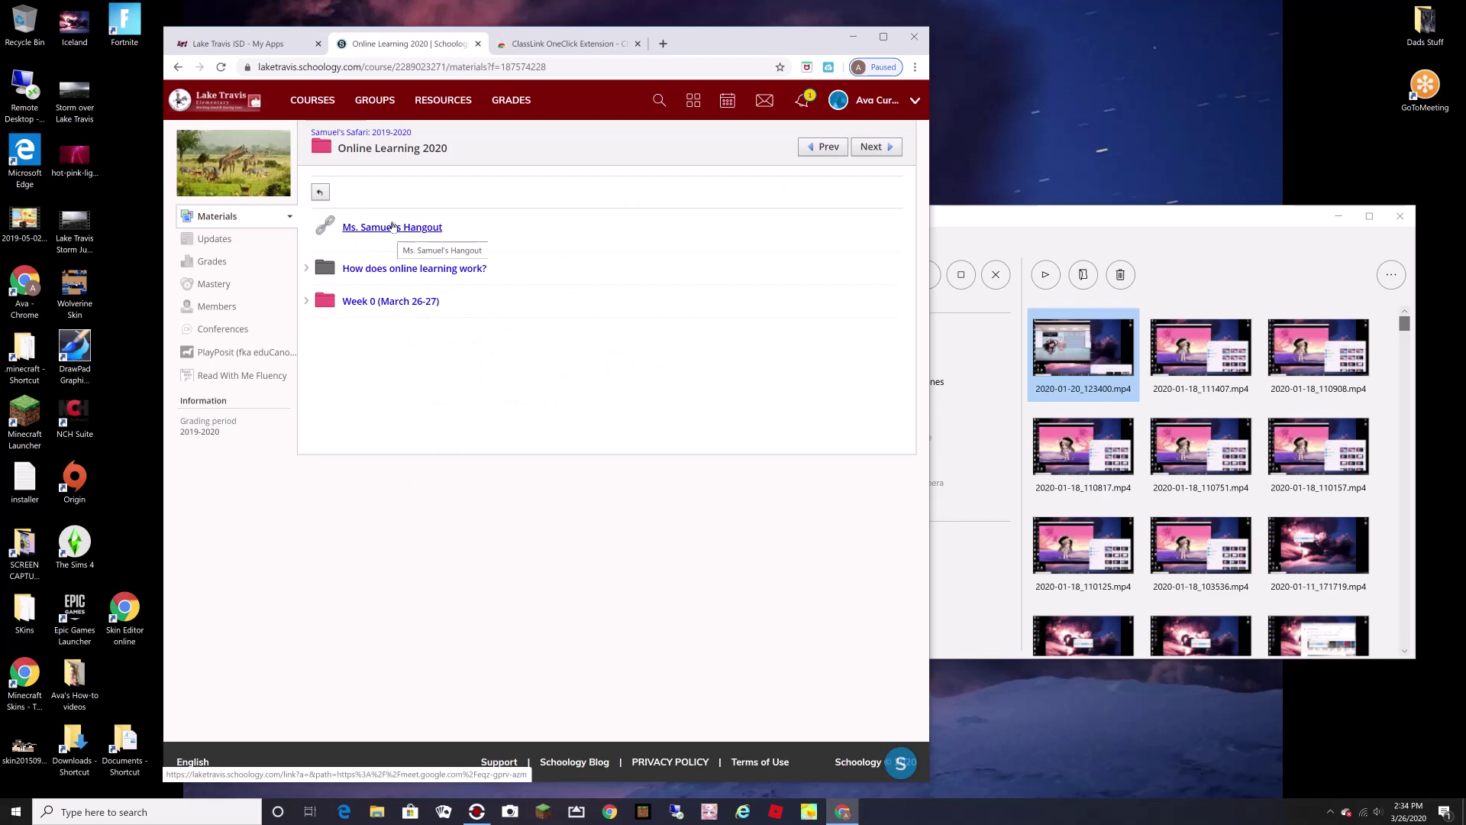
click(392, 227)
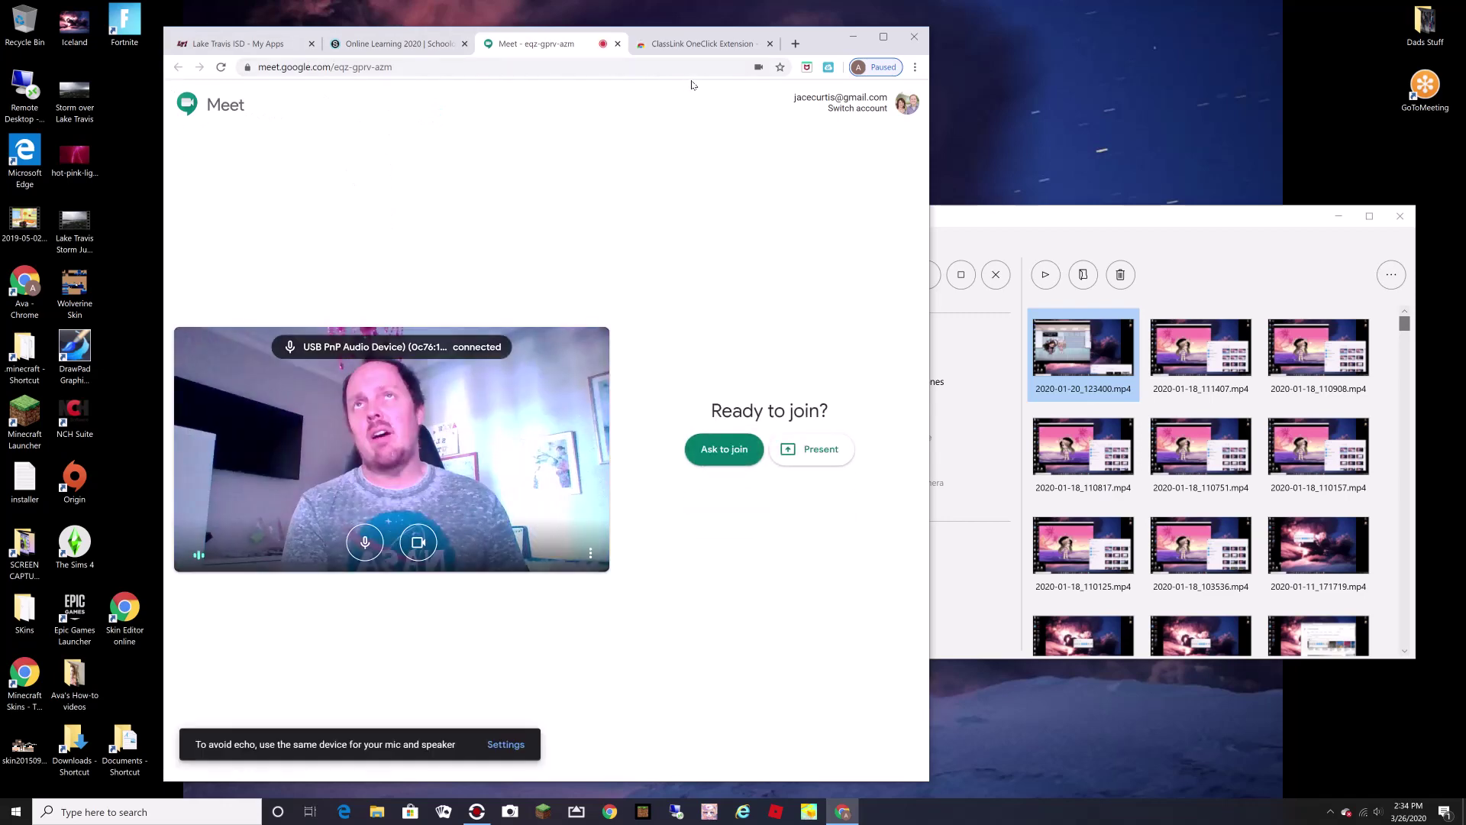
click(618, 44)
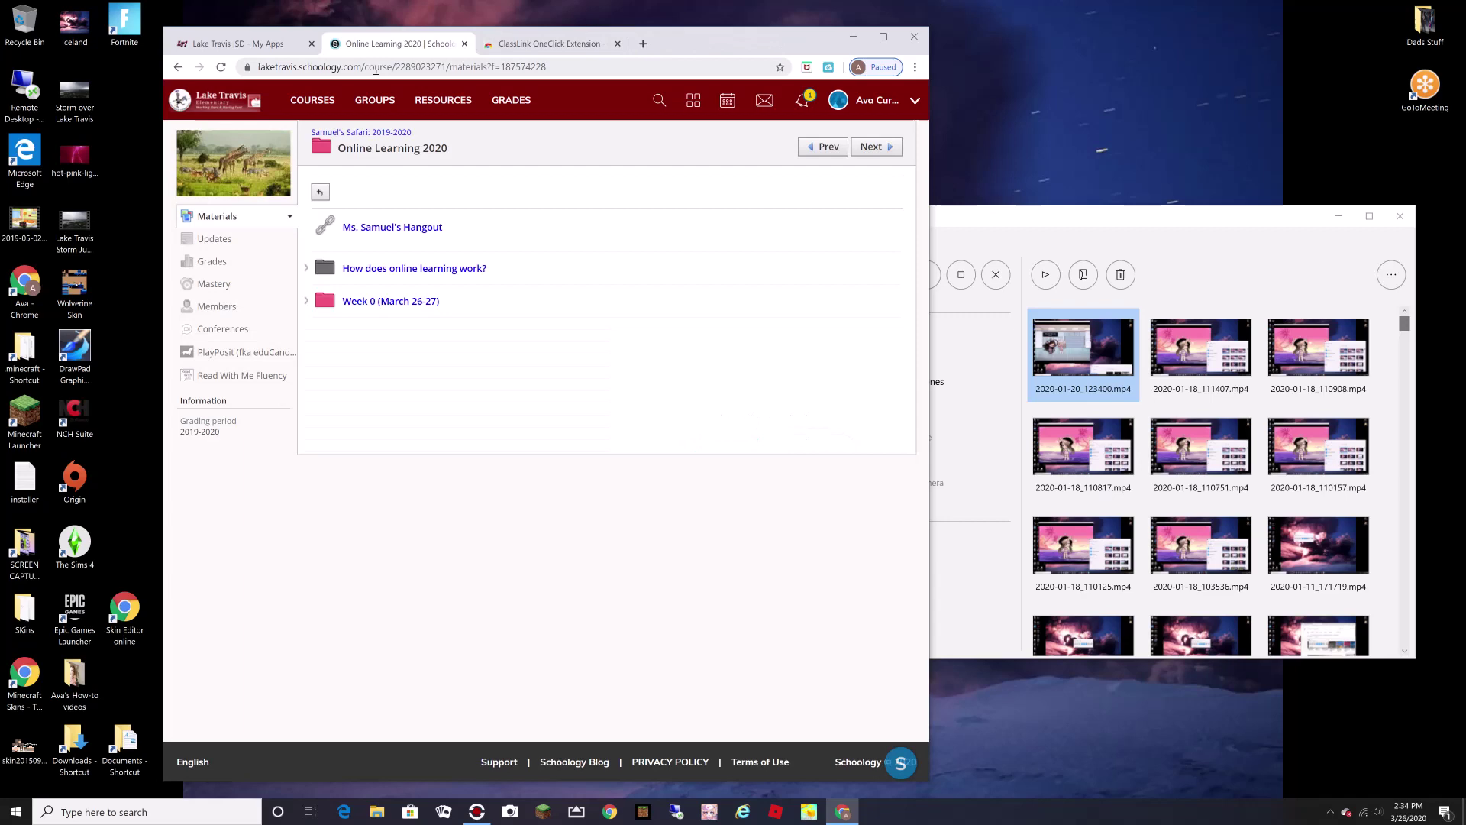
Step: Look up the Teacher Office Hours page in the "How does online learning work?" folder and return to Online Learning 2020
click(396, 271)
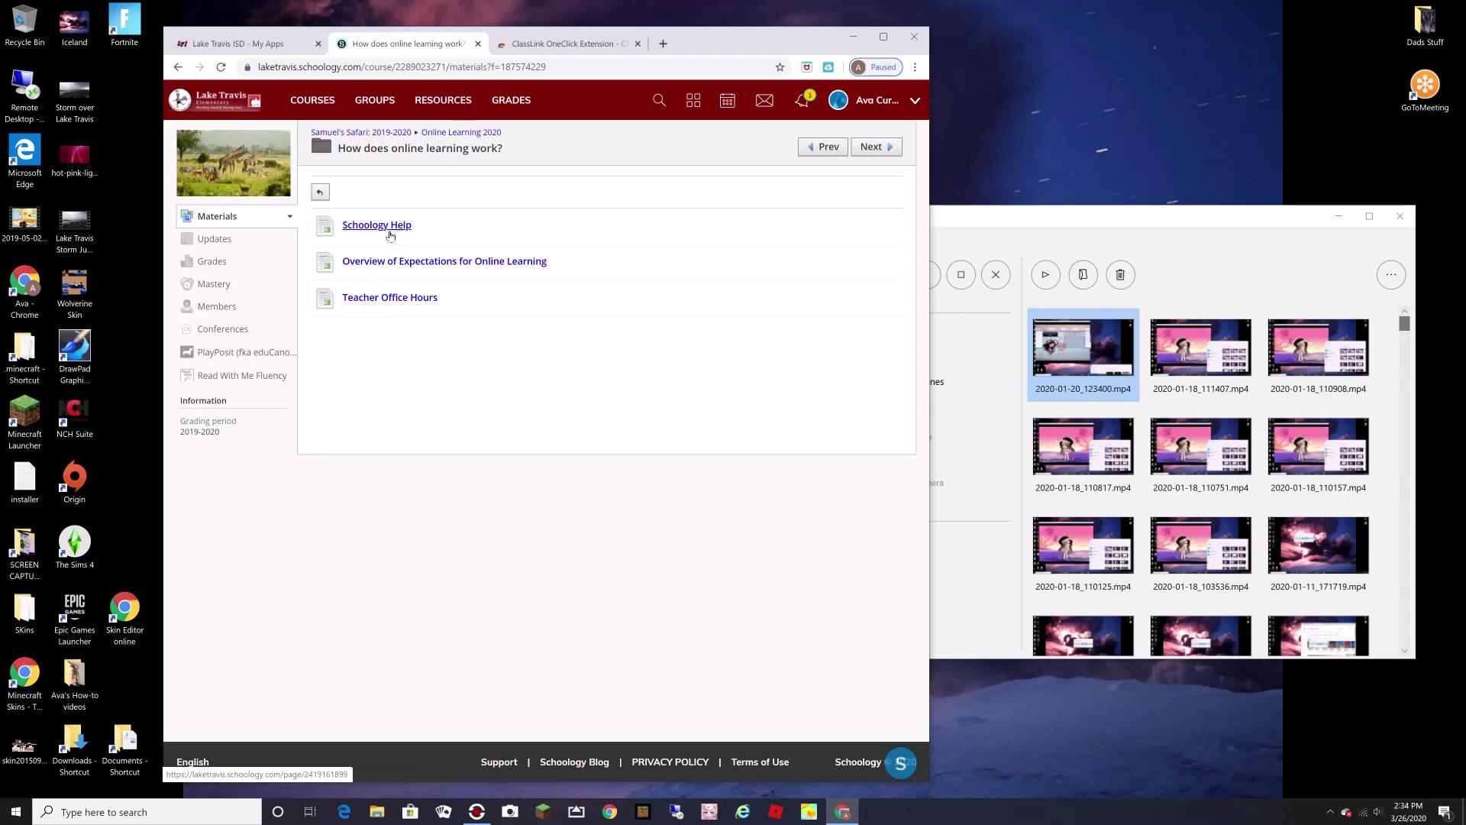
click(387, 303)
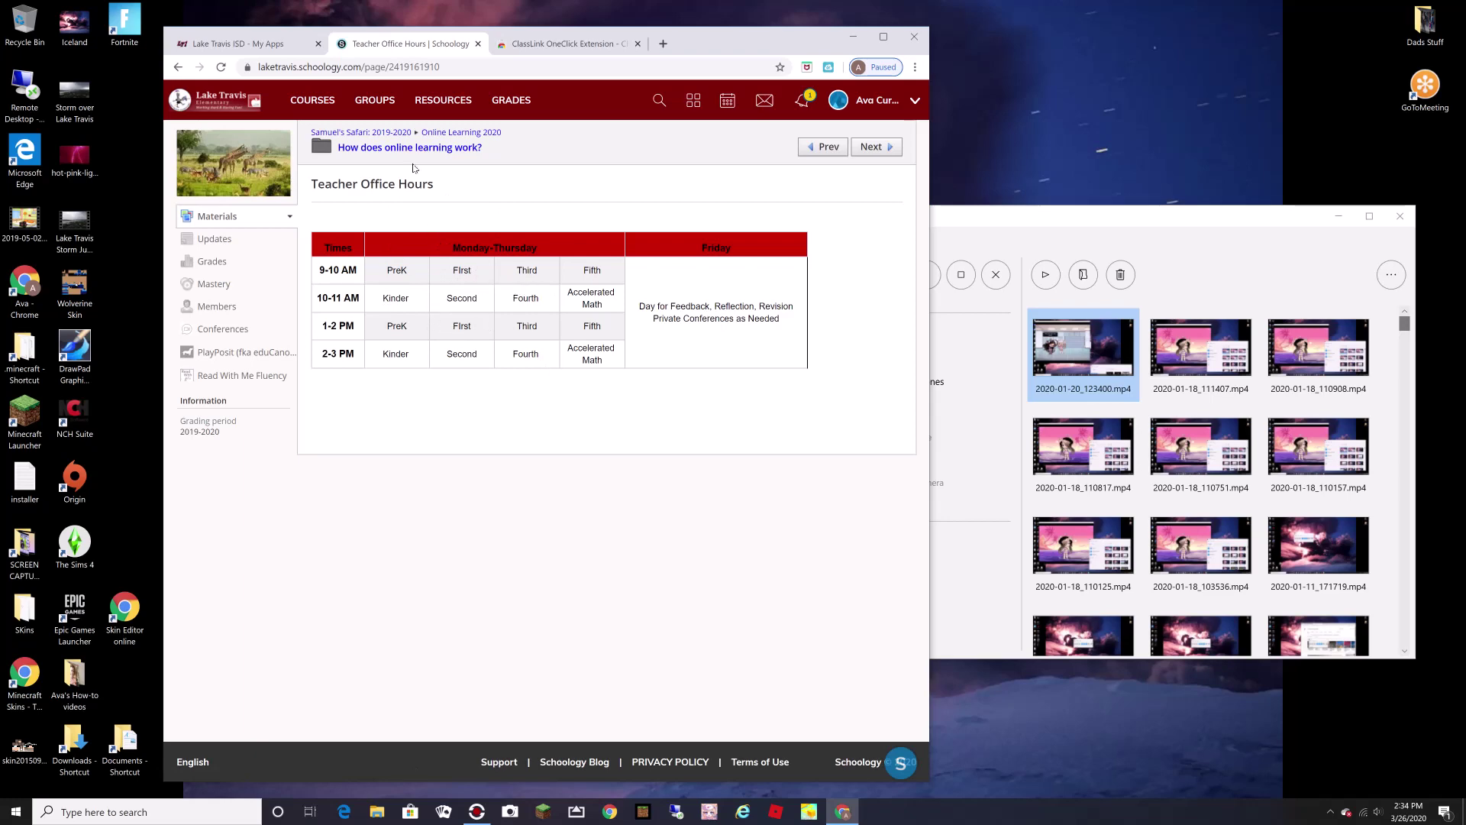
click(180, 69)
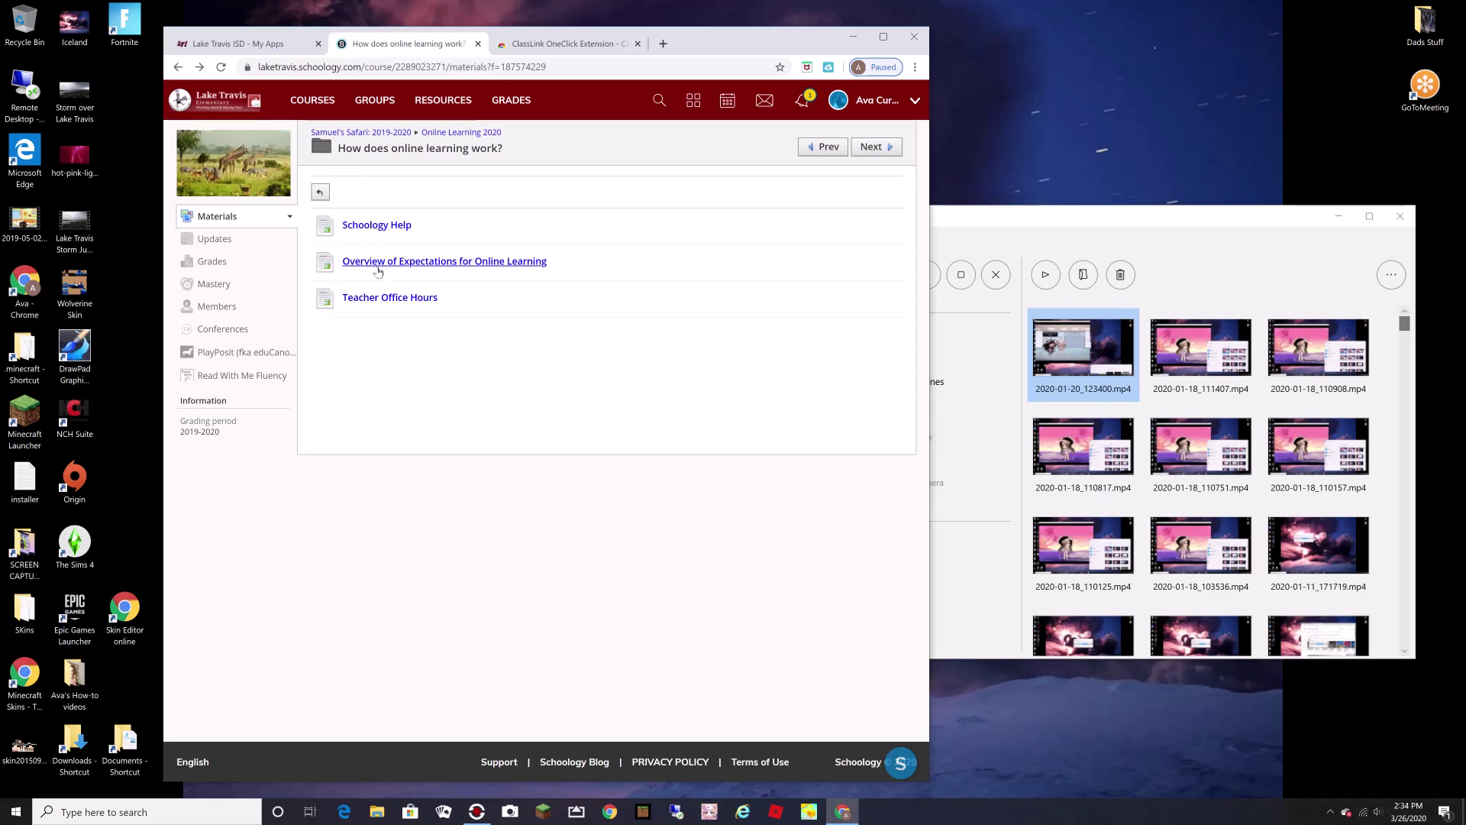
click(318, 194)
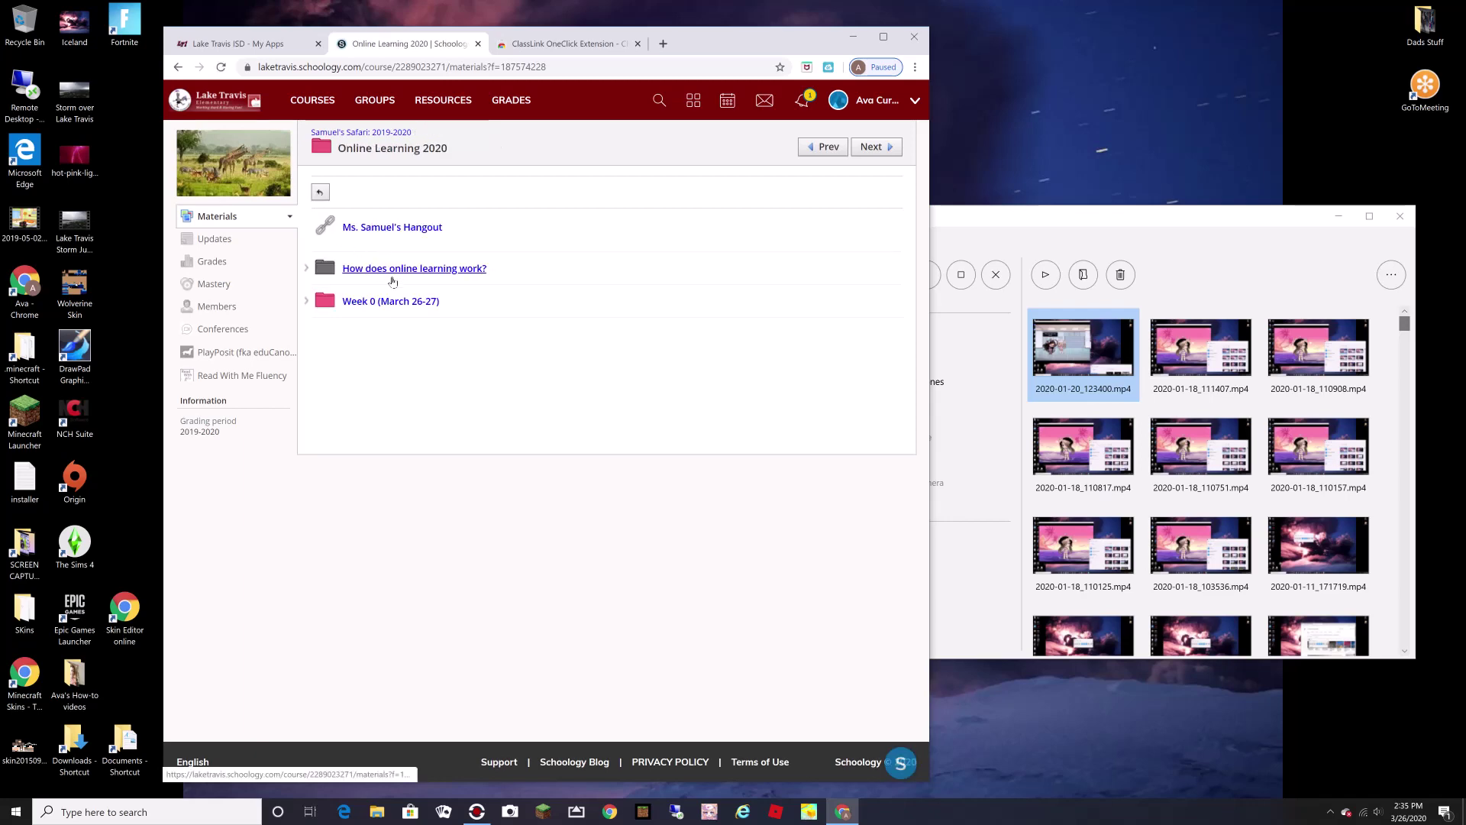
Step: Open Week 0 - 3rd Grade.pdf from the Week 0 (March 26-27) folder and read Thursday's activities
click(379, 306)
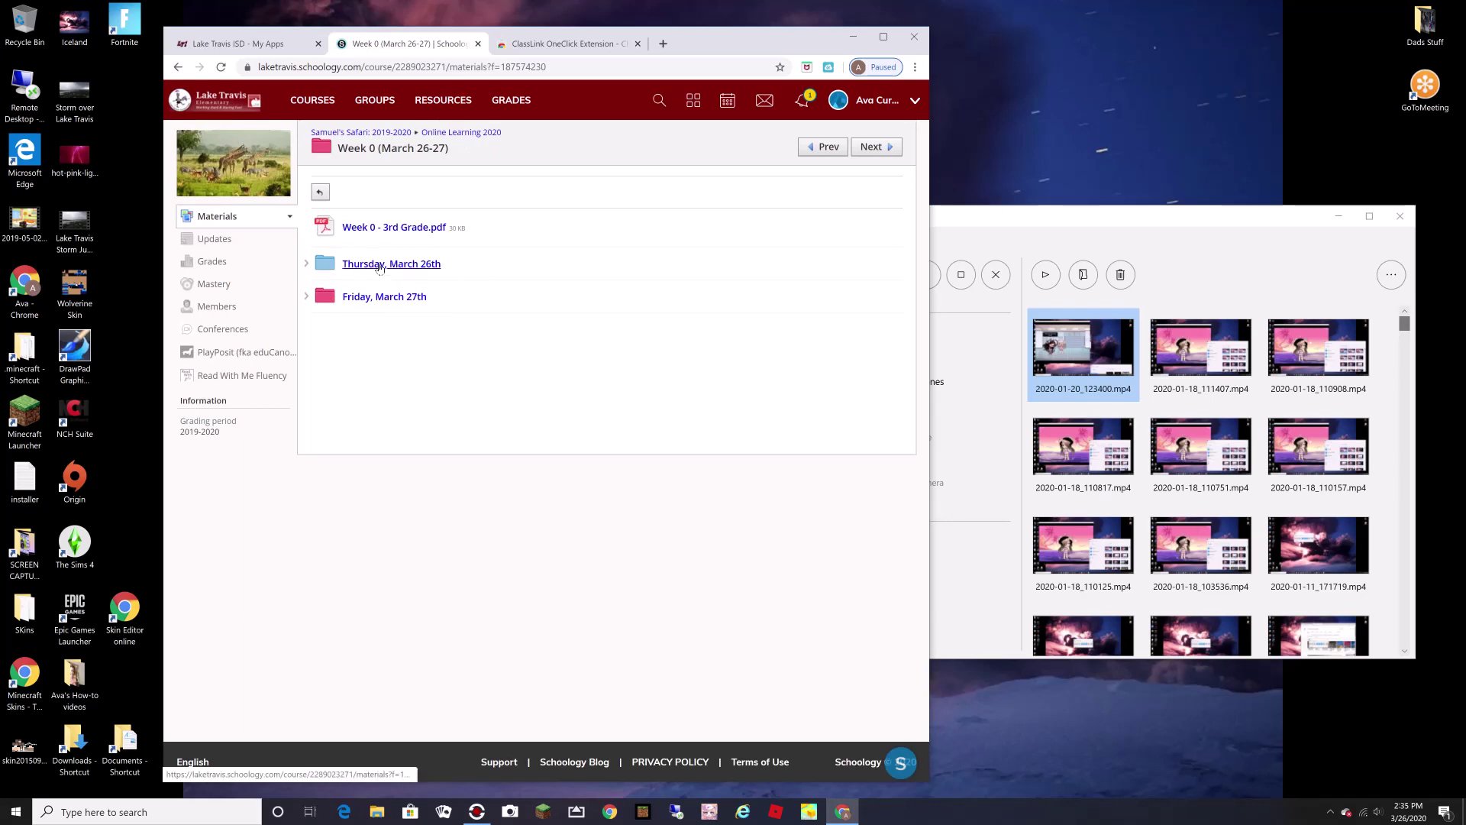
click(370, 226)
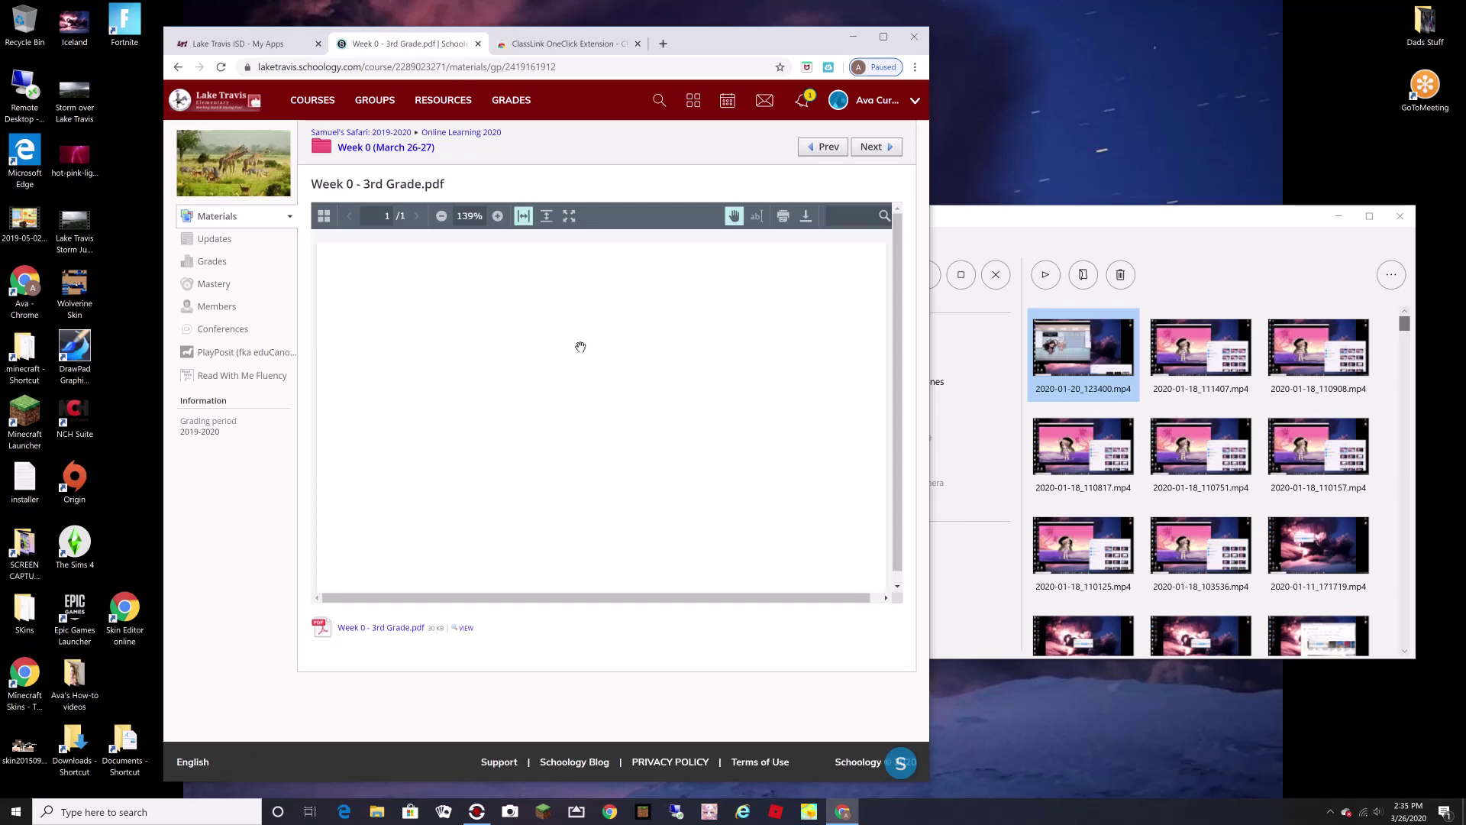
scroll(486, 526, down, 2)
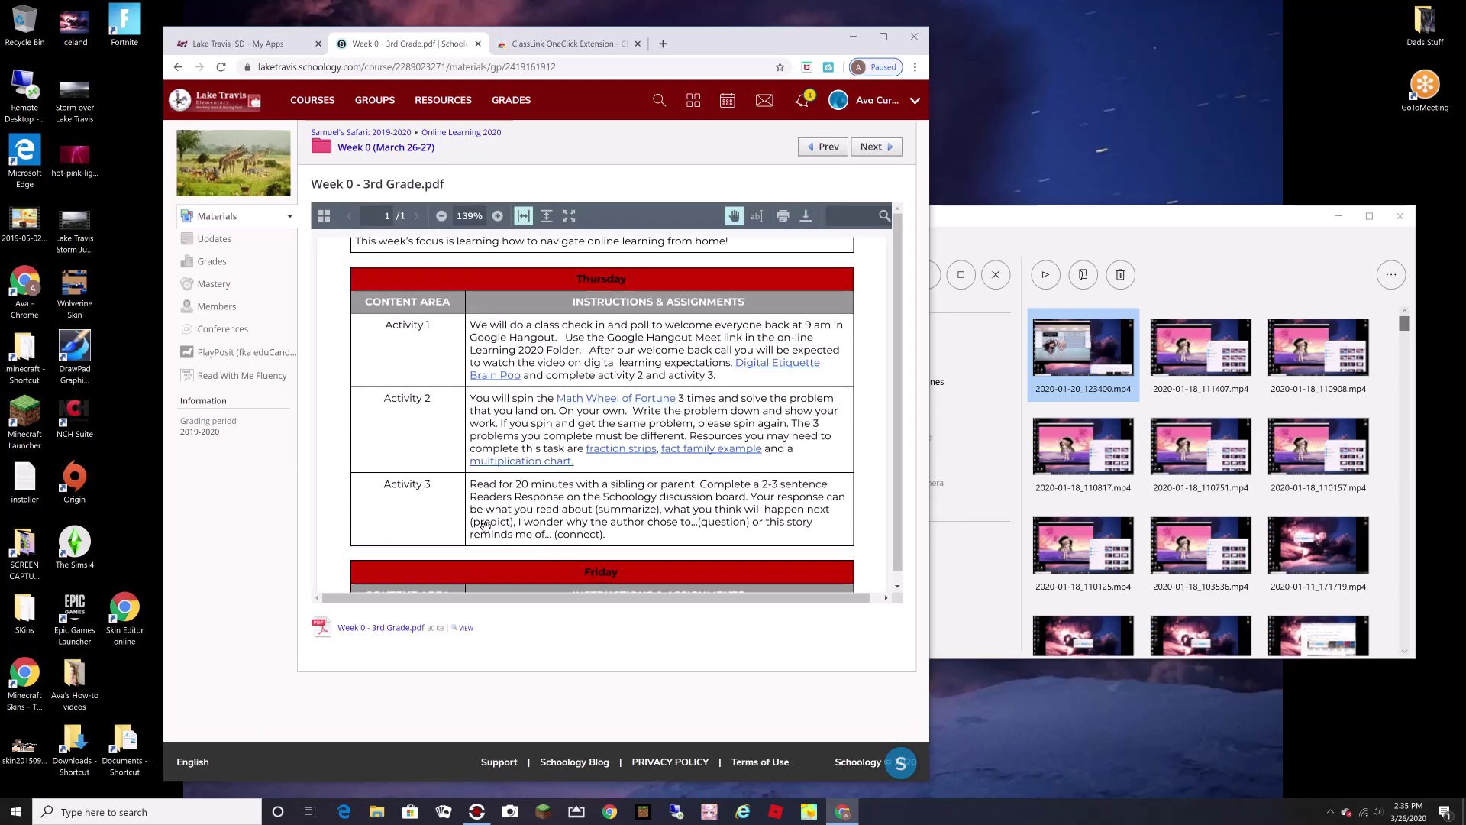
Step: Open the Readers Response discussion from the Thursday, March 26th folder in Week 0 and look through the classmates' posts
scroll(486, 525, down, 1)
scroll(383, 311, up, 1)
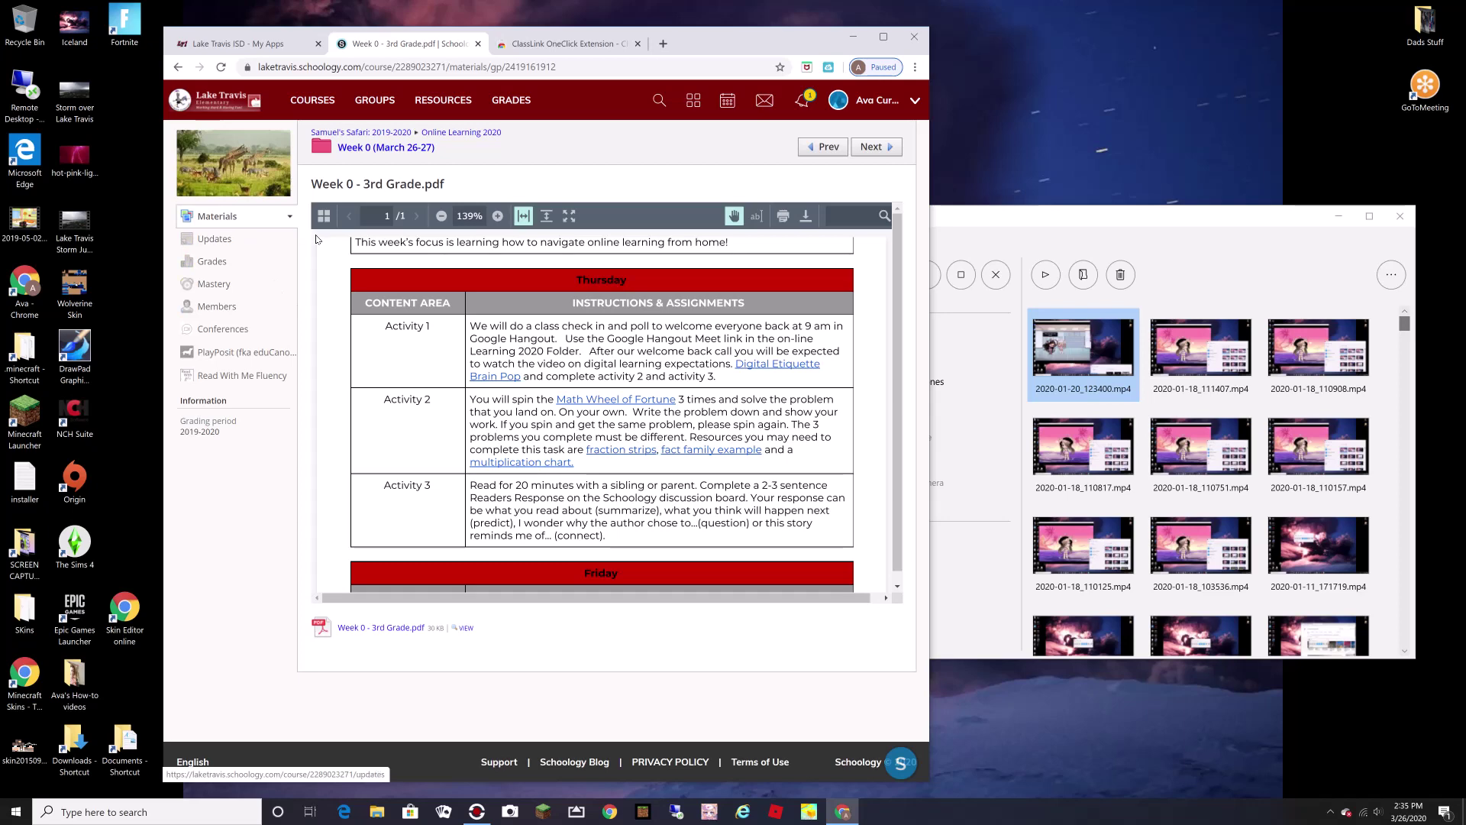
click(369, 158)
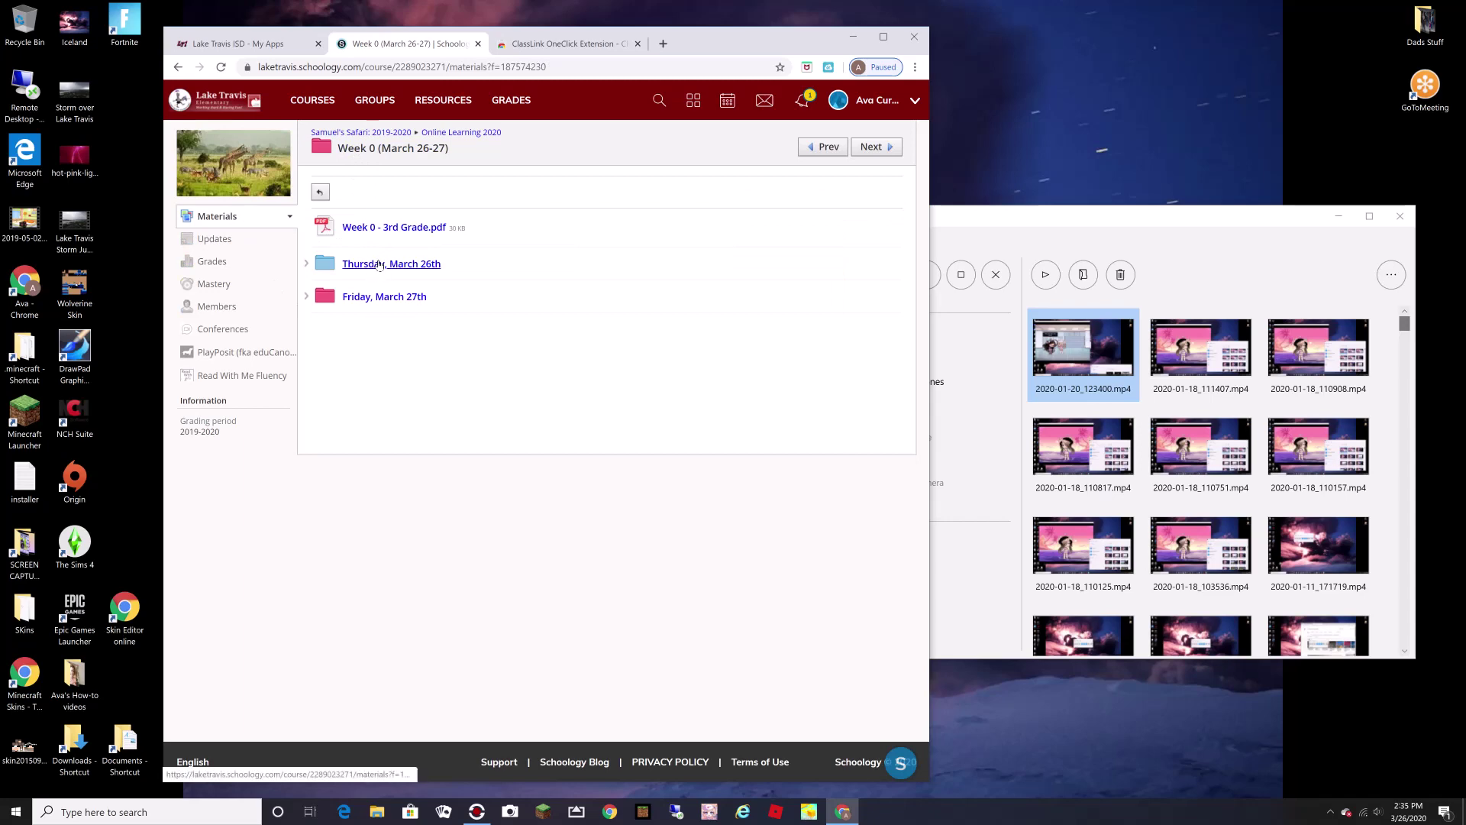
click(379, 264)
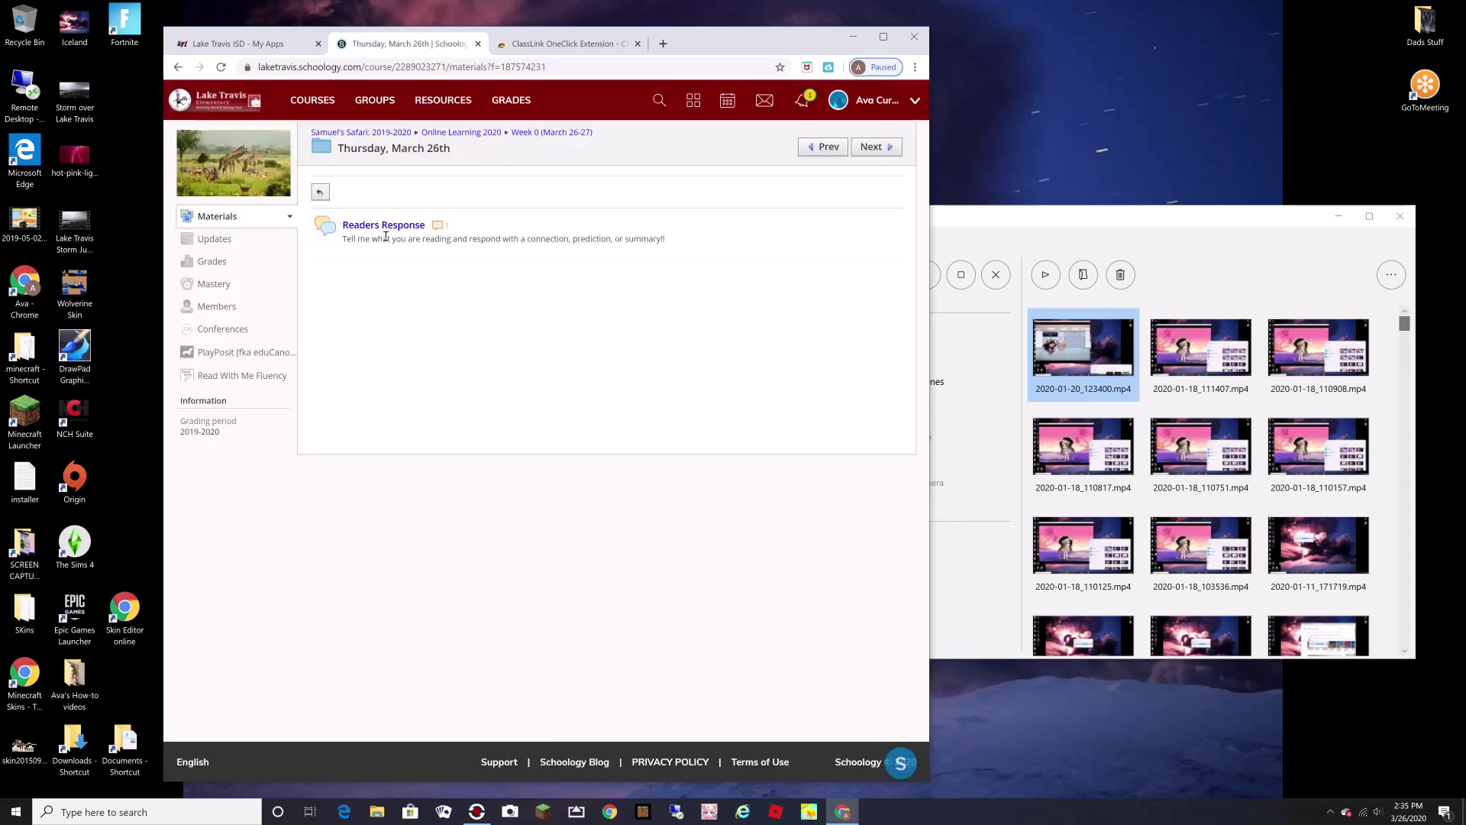
click(372, 227)
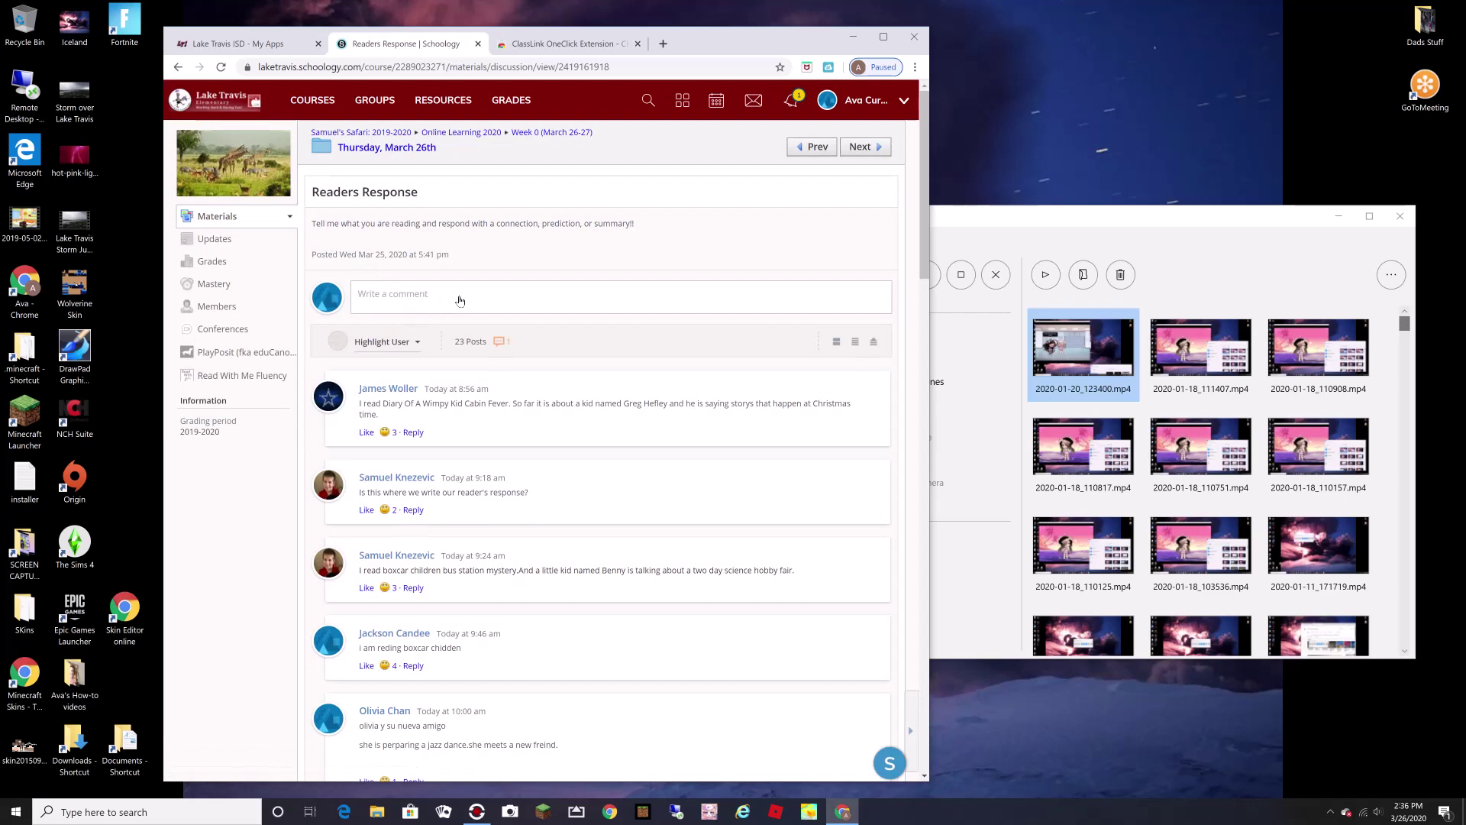
scroll(470, 305, down, 4)
scroll(475, 313, up, 3)
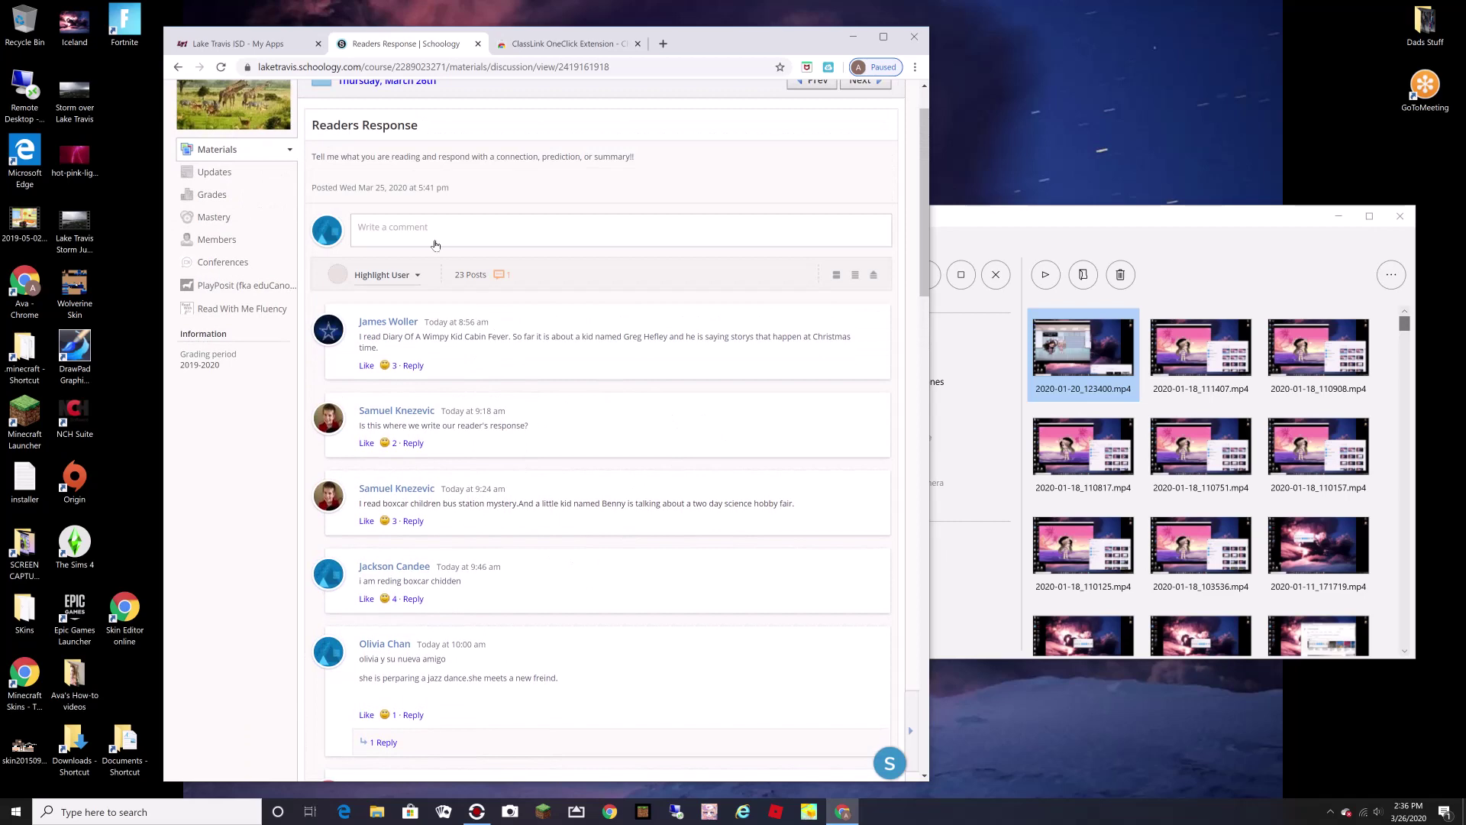
scroll(321, 95, up, 1)
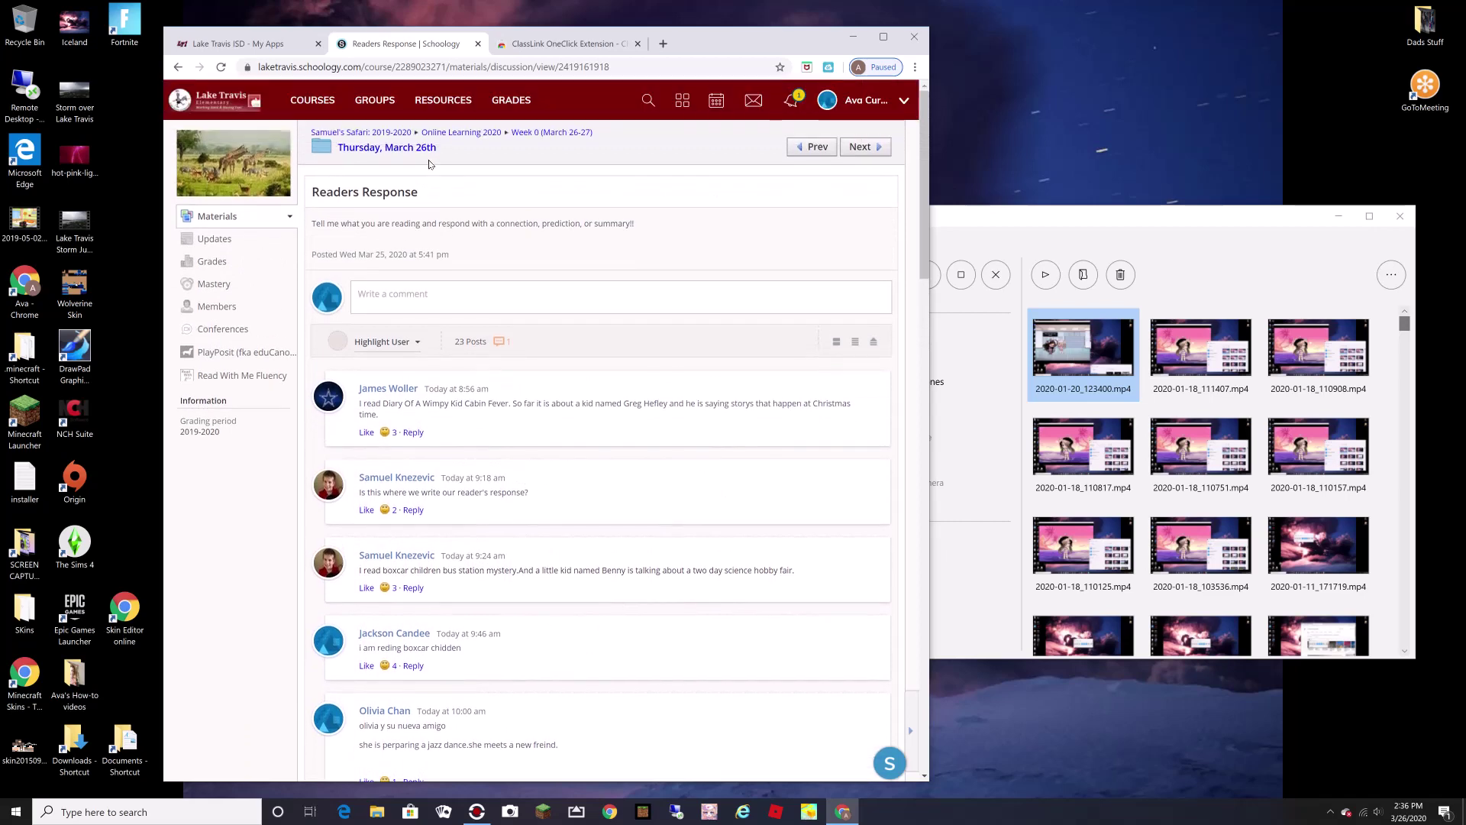
Step: Revisit the Readers Response discussion from its Thursday folder, and return to the Week 0 (March 26-27) folder
click(366, 148)
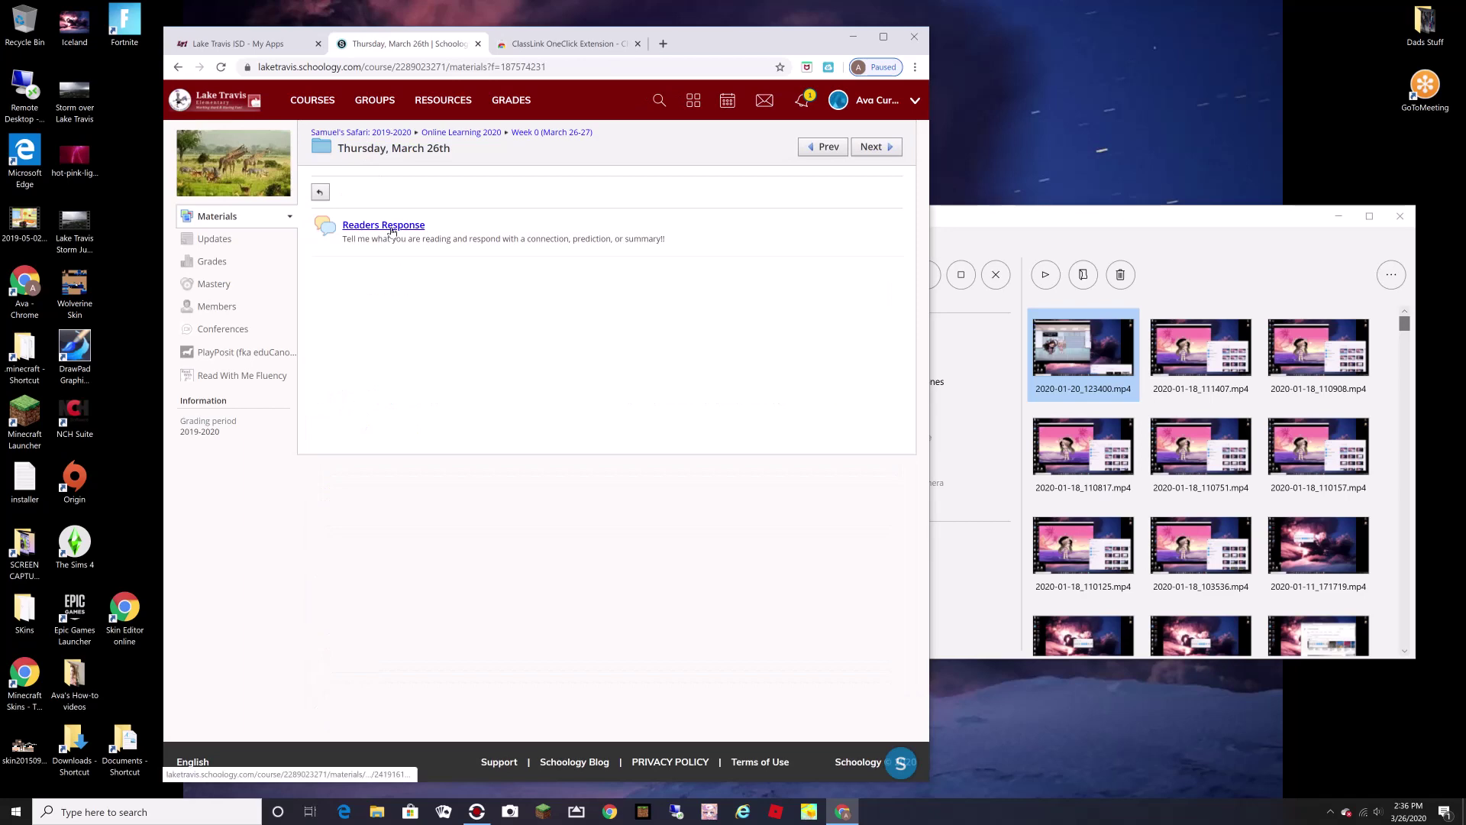
click(389, 226)
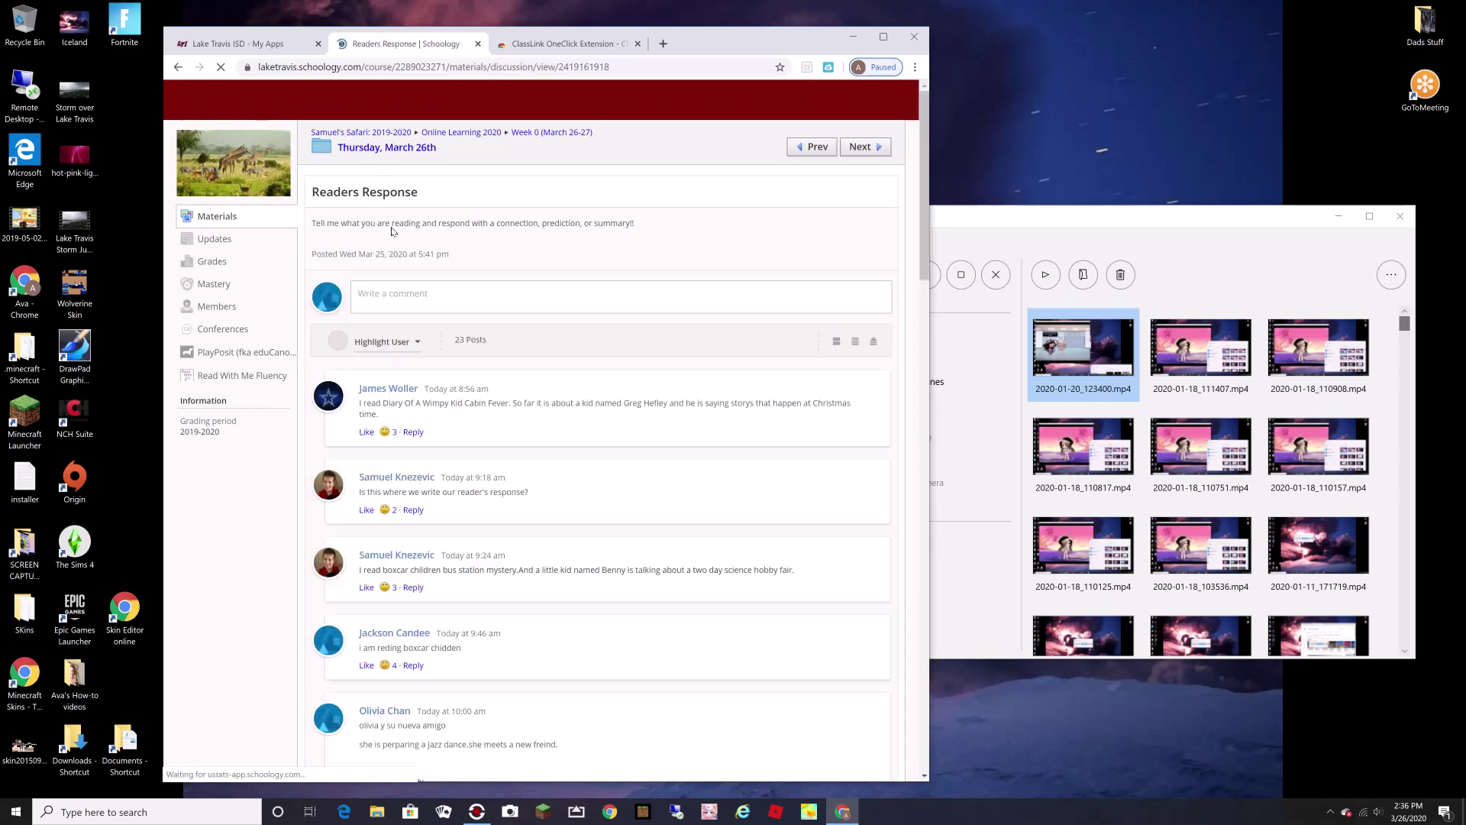
click(354, 150)
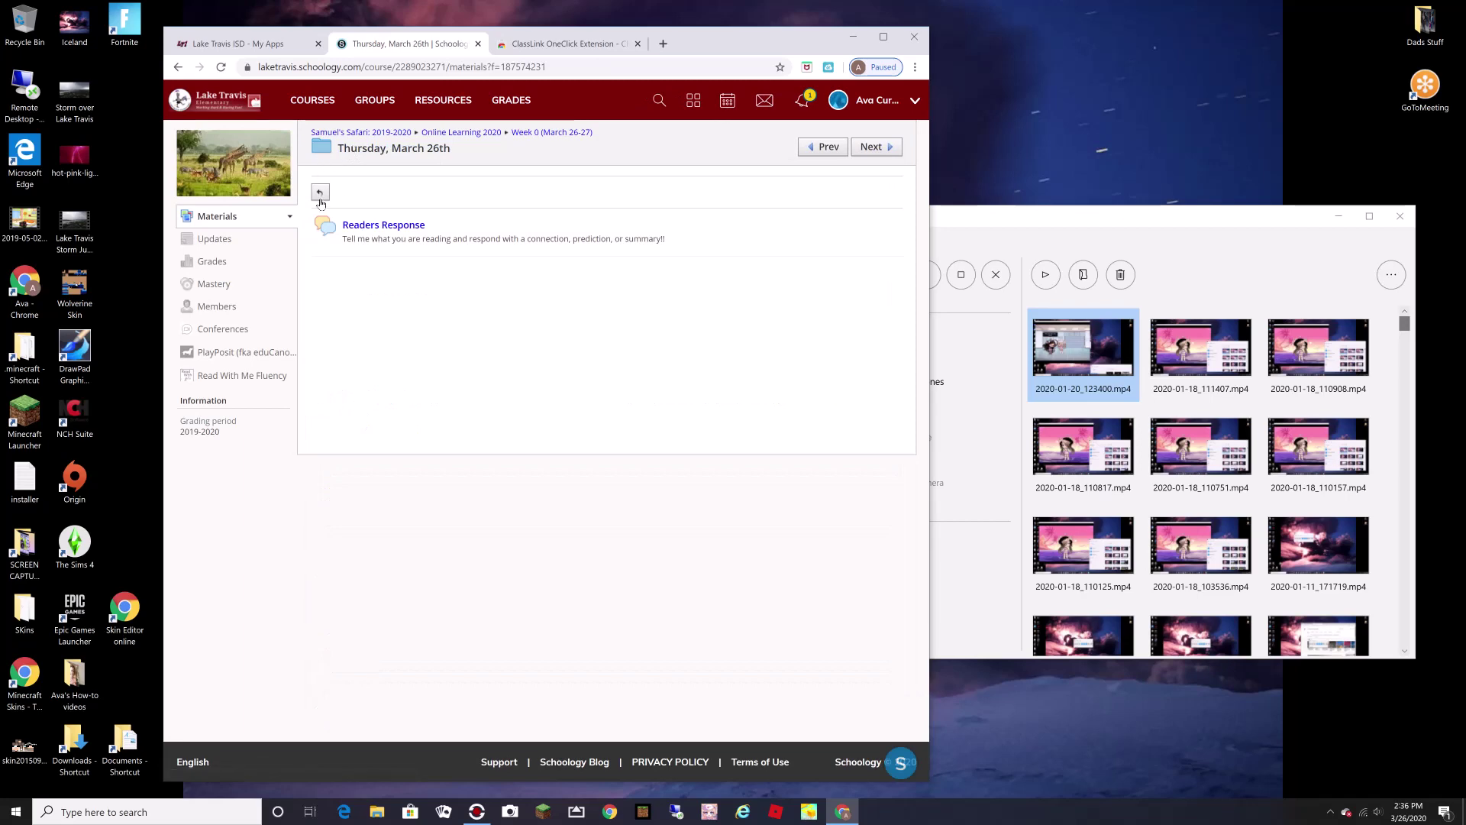
click(320, 193)
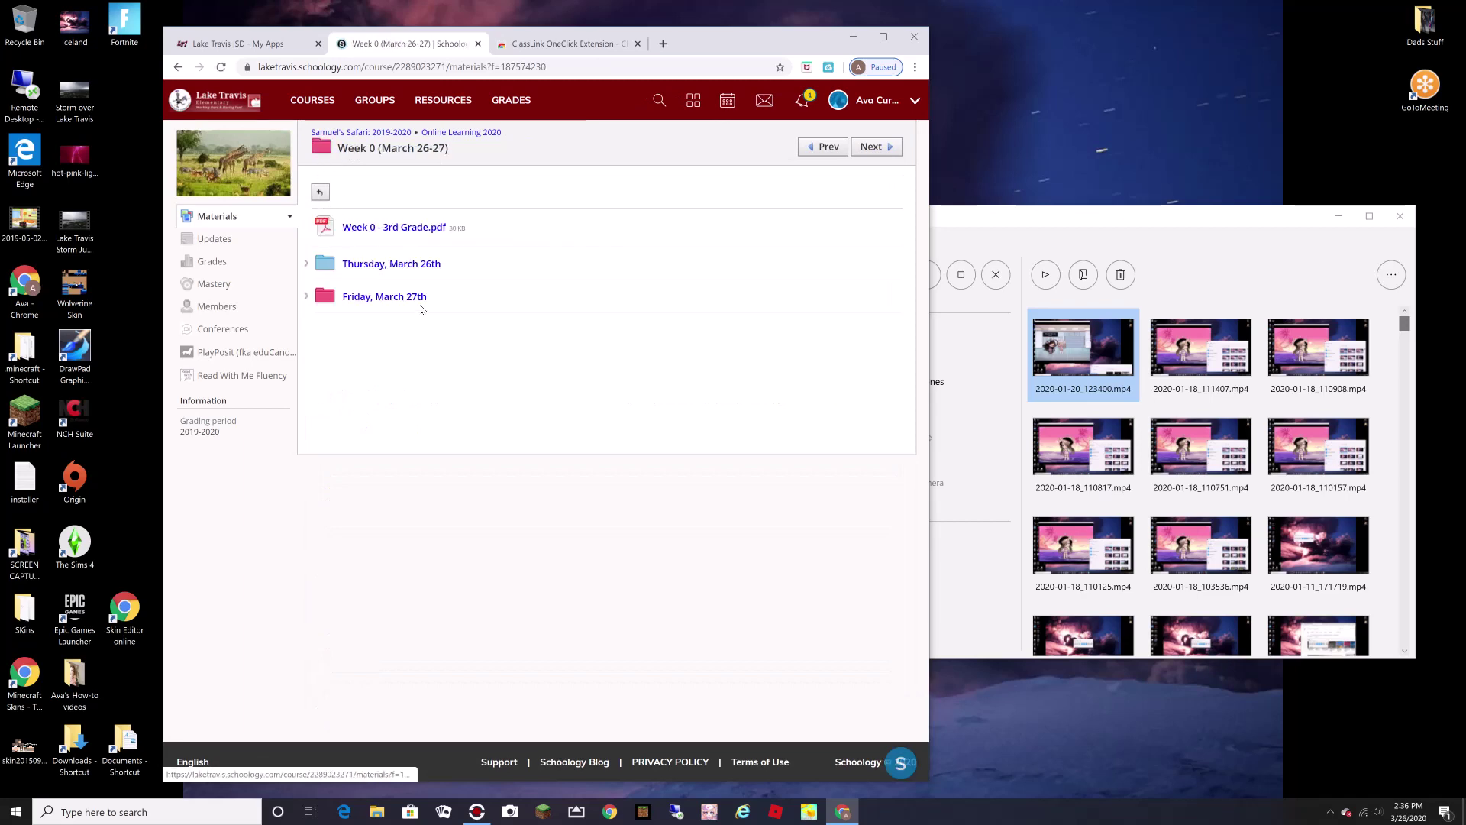
Step: Open the "My Pet (or Pet I wish I had)!" assignment from the Friday, March 27th folder and start a submission
click(401, 297)
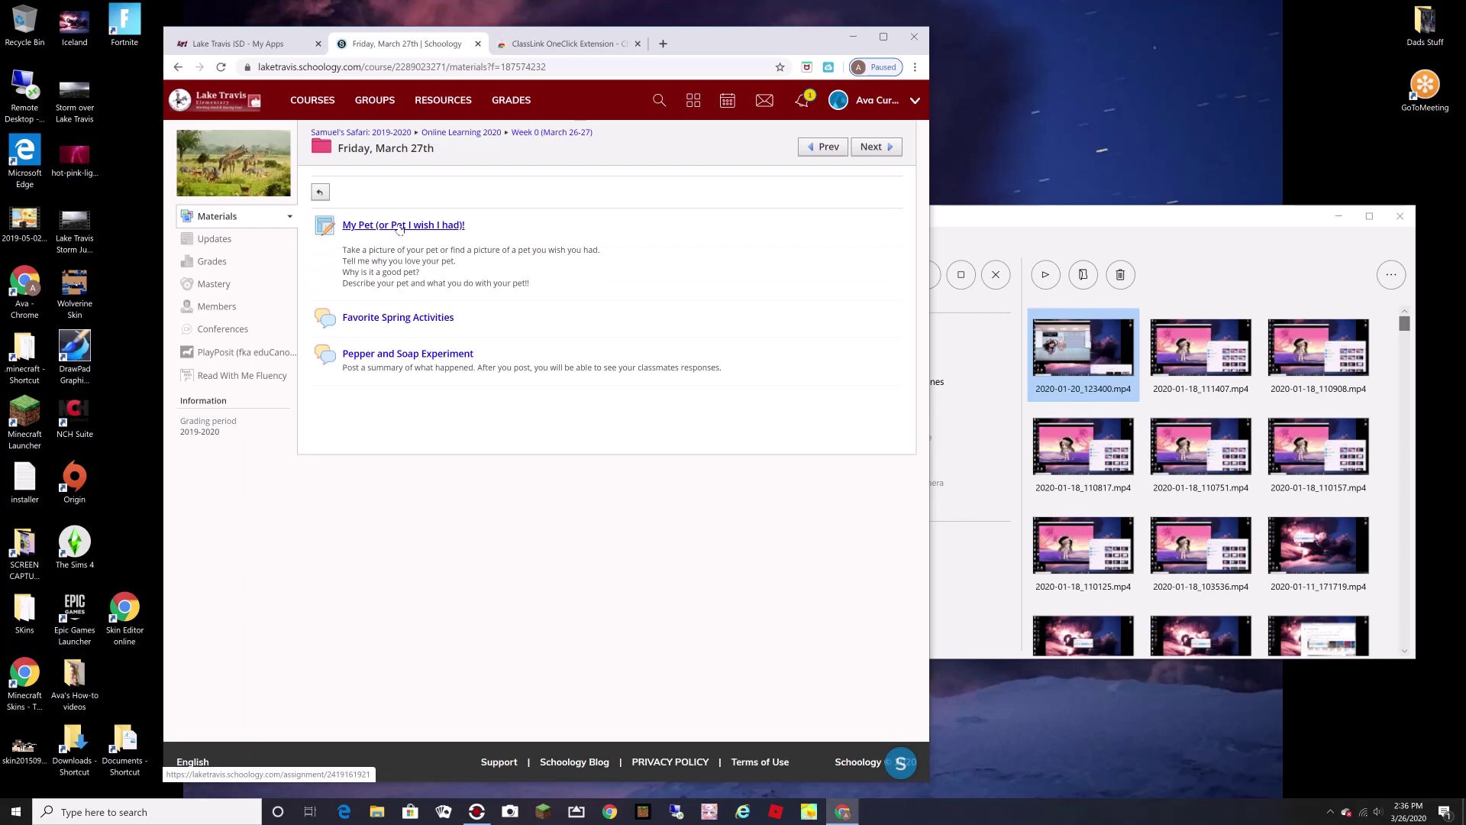
click(399, 226)
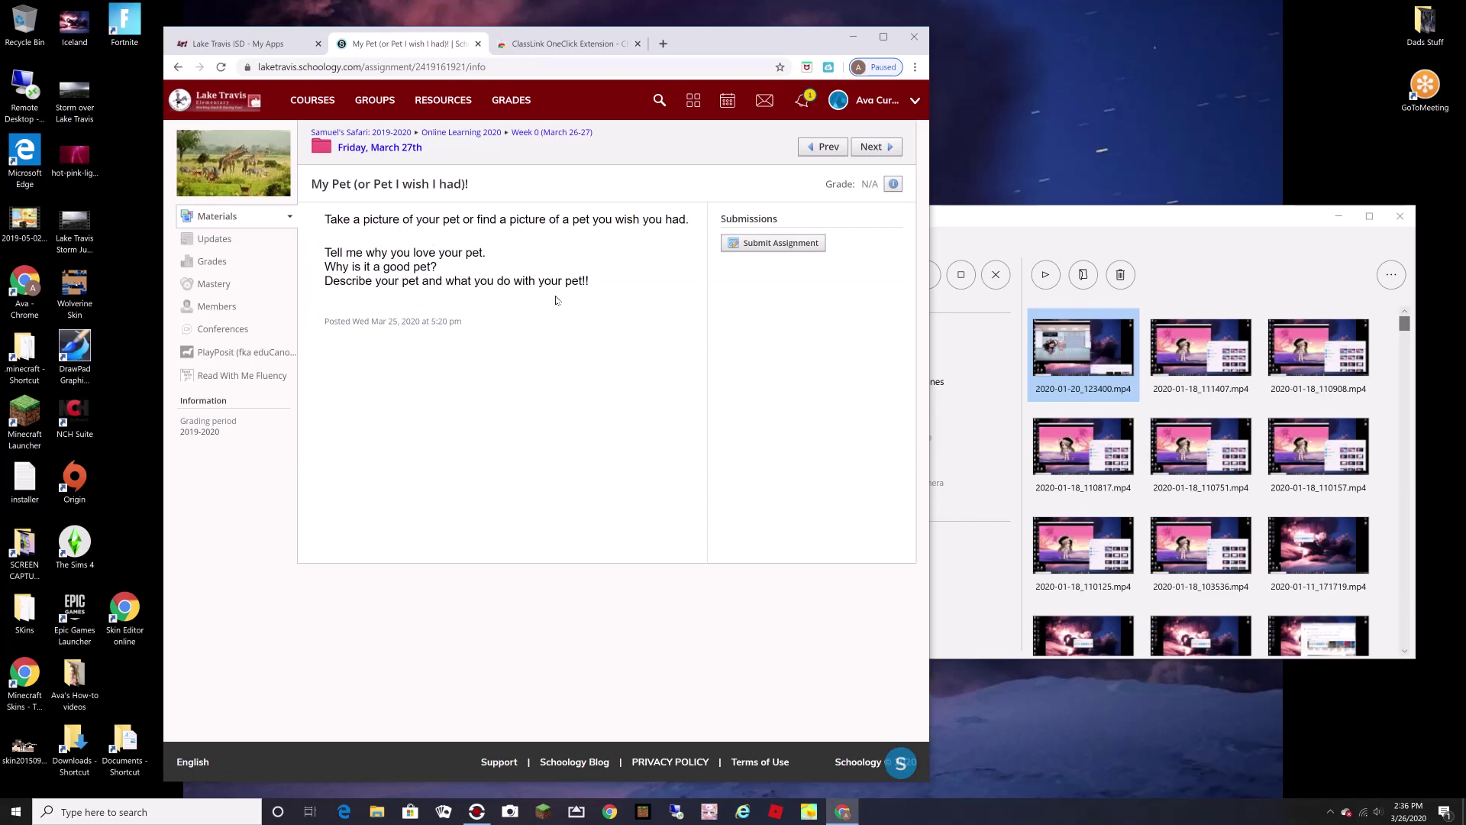
click(779, 246)
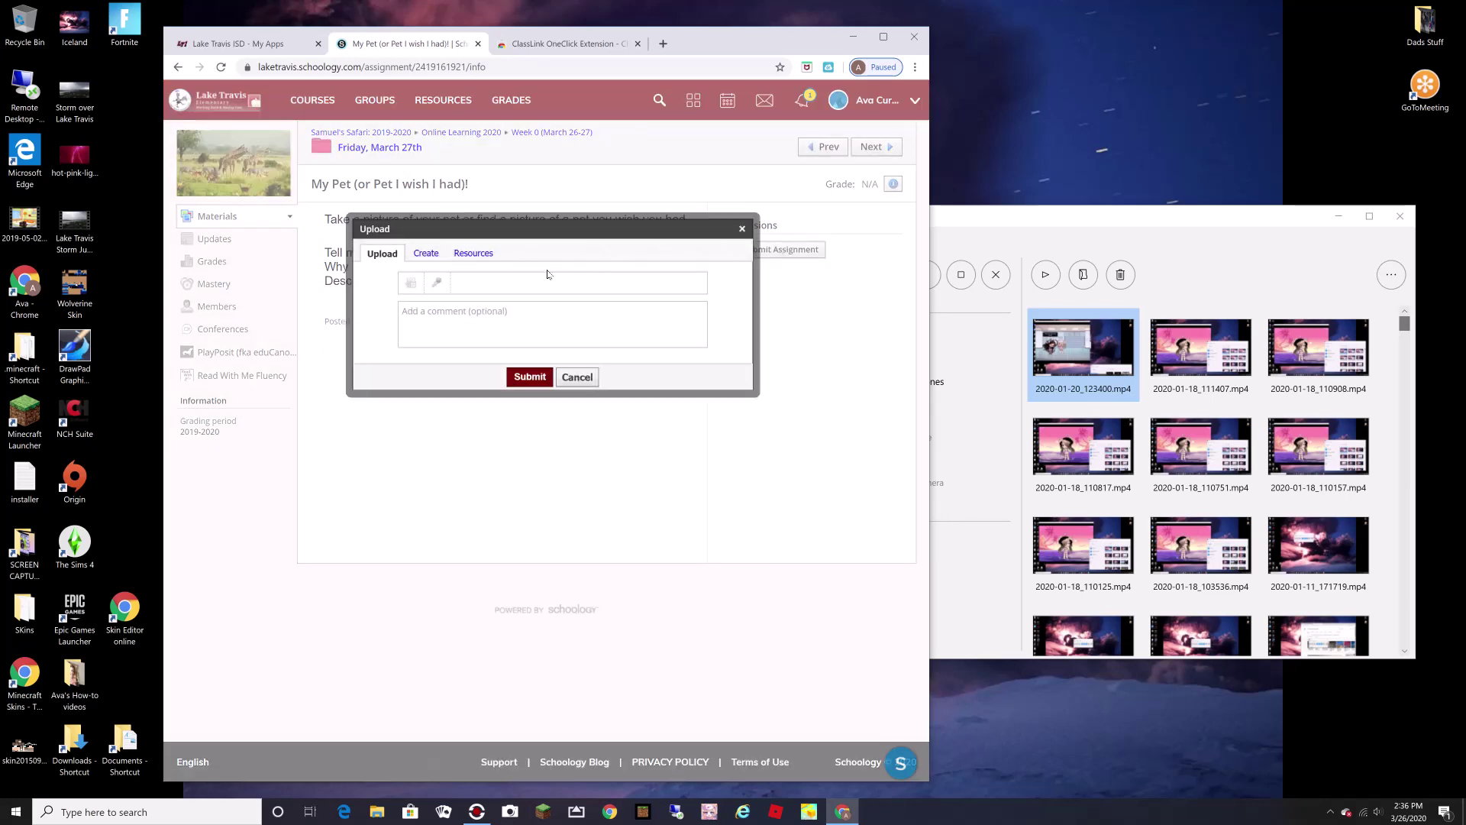
Step: Draft the submission "My pet is a Unicorn. It's real, lives in my backyard. I'm not kidding.", check the other submission options and close without submitting
click(426, 253)
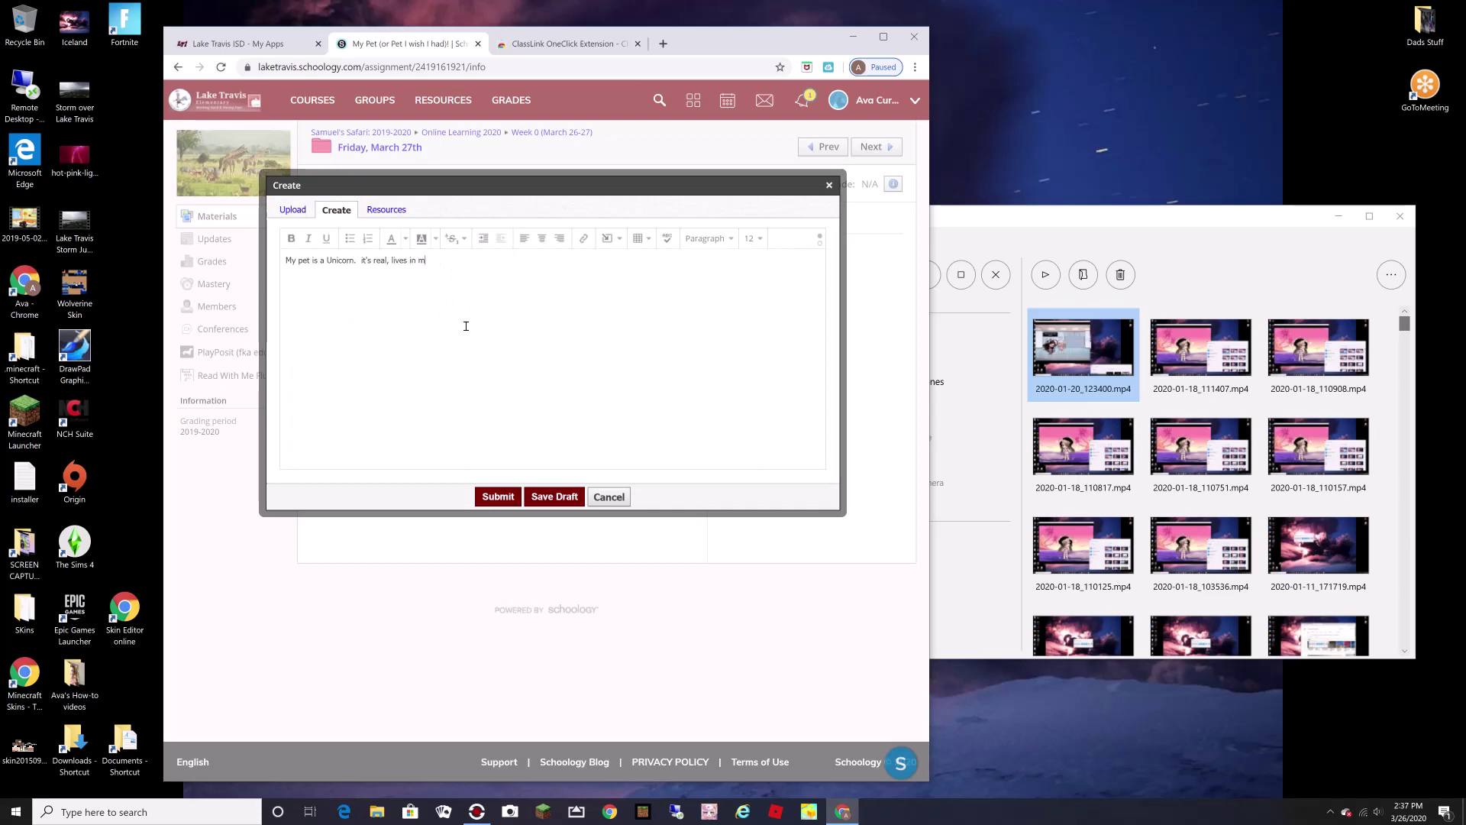
text(y backyard.  I'm not kidding.)
click(378, 210)
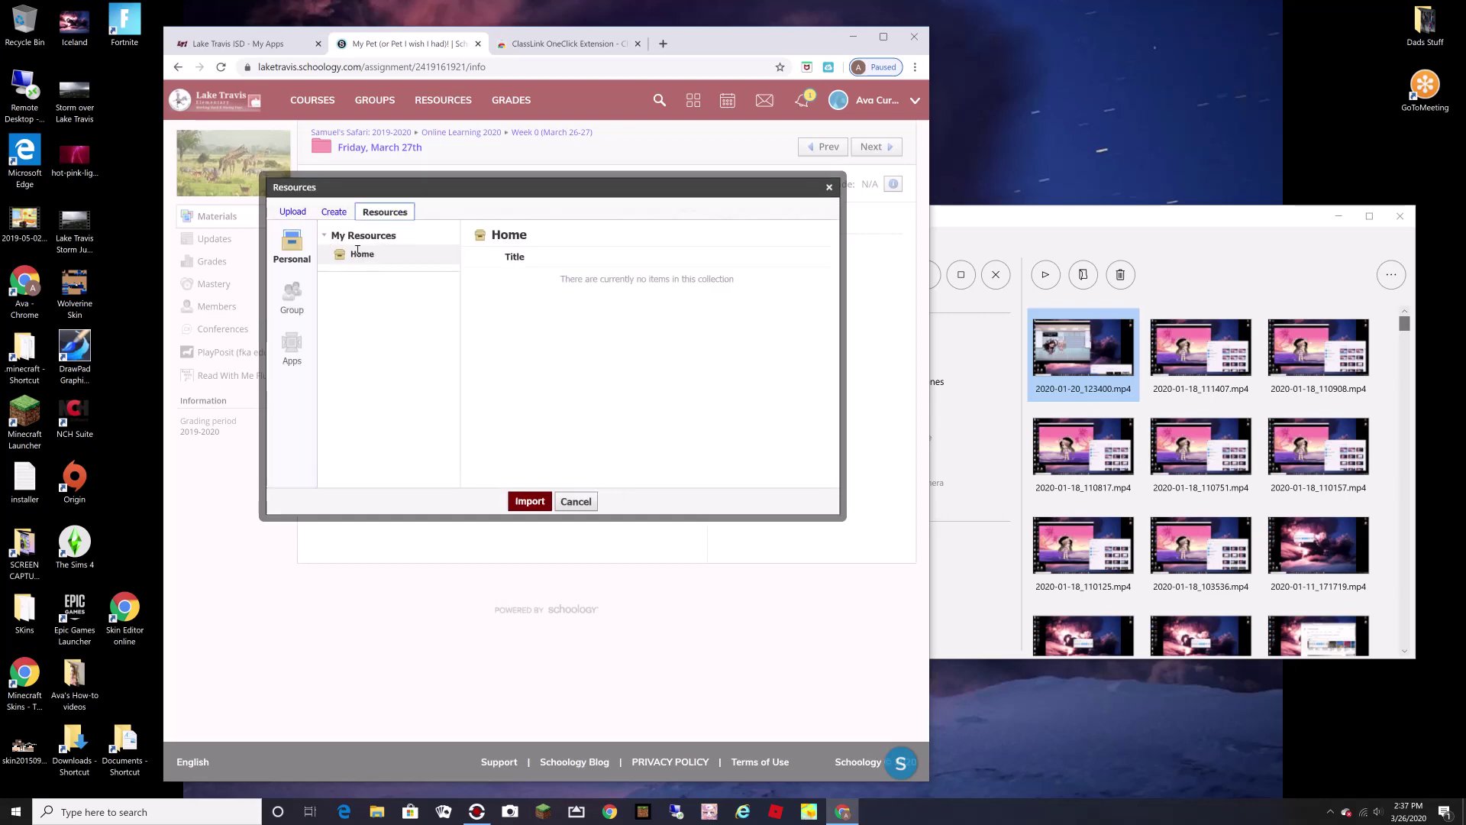
click(334, 214)
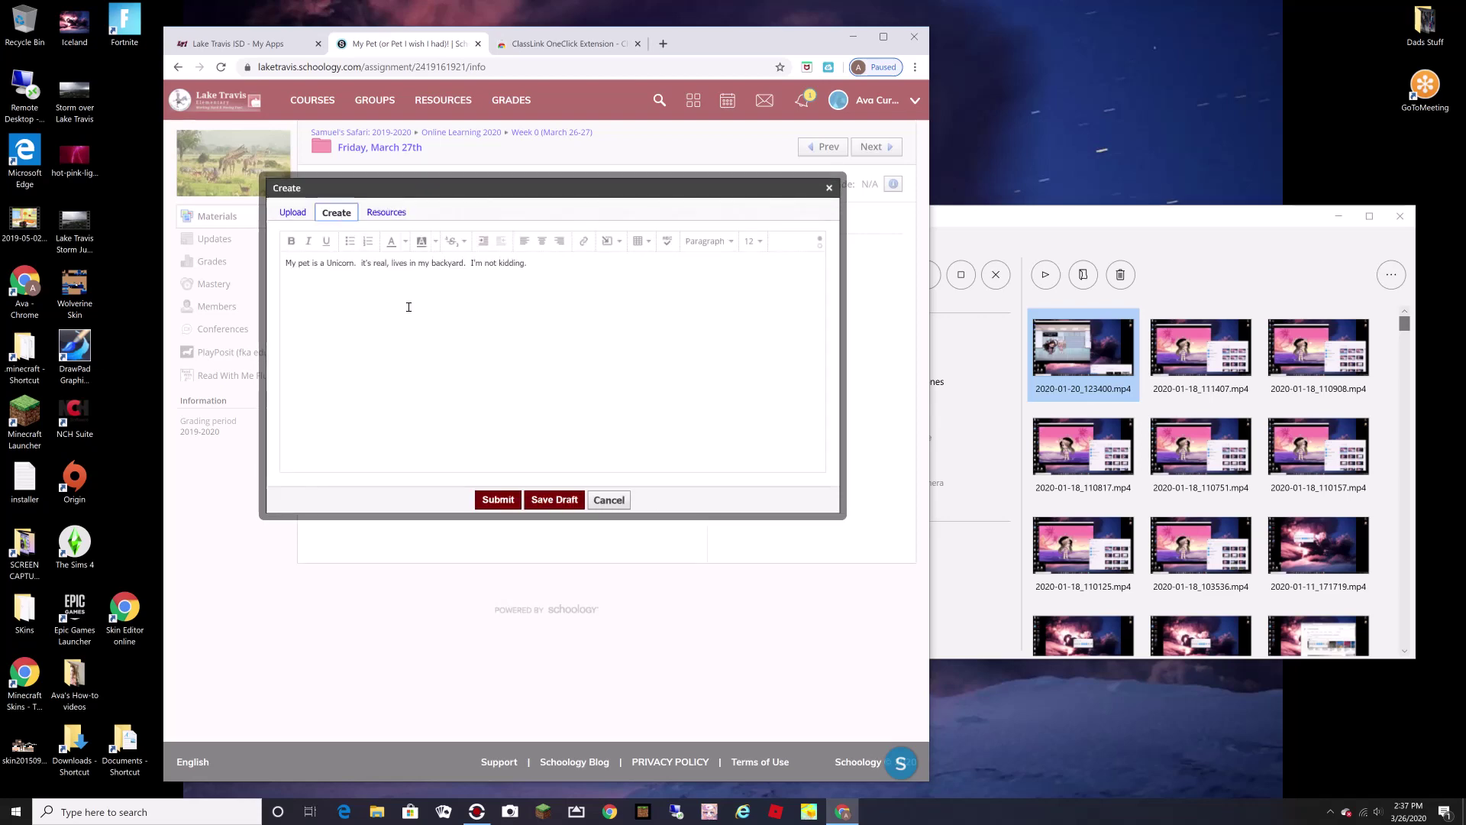
click(294, 211)
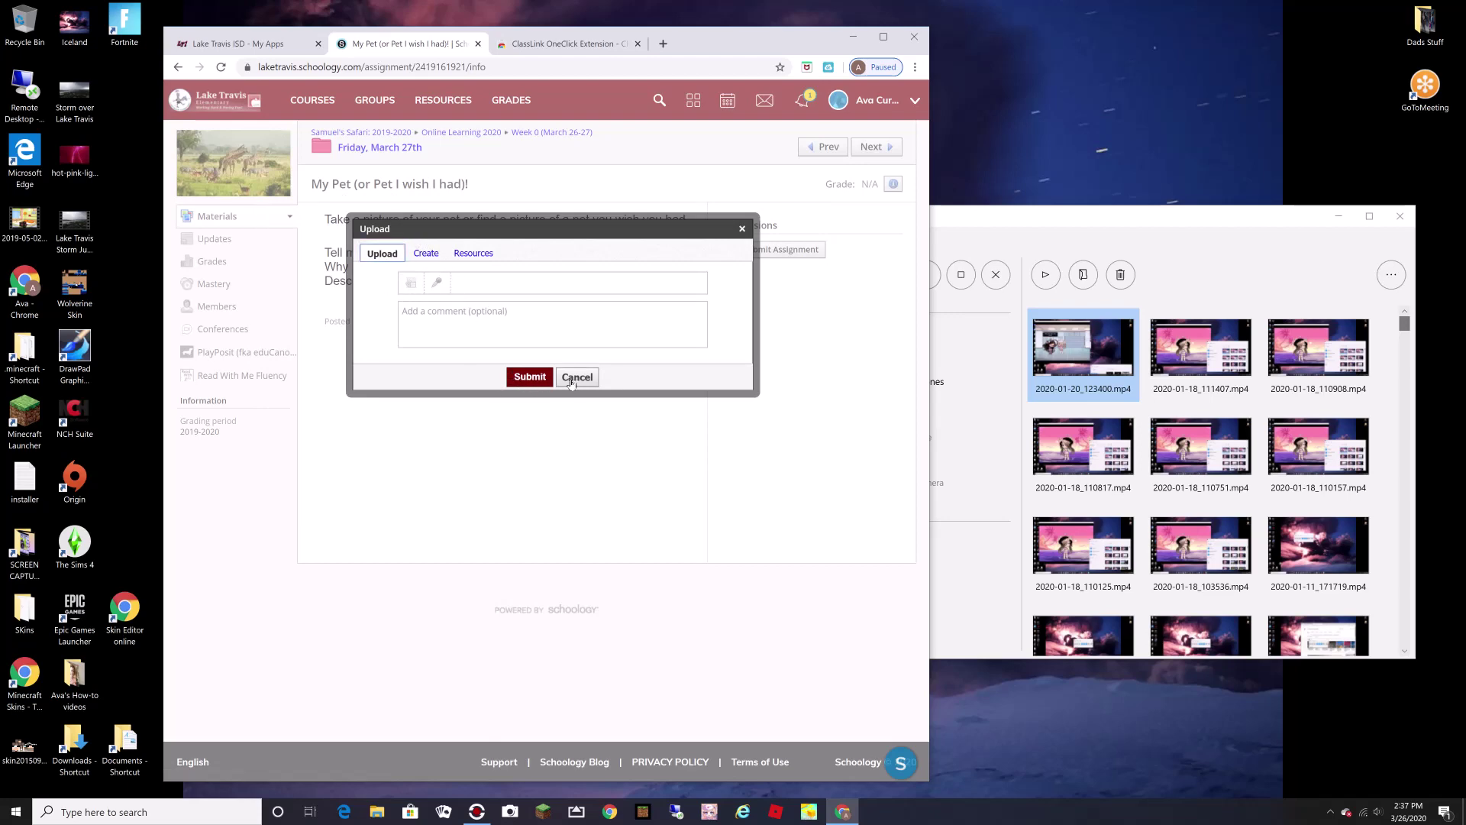
click(742, 229)
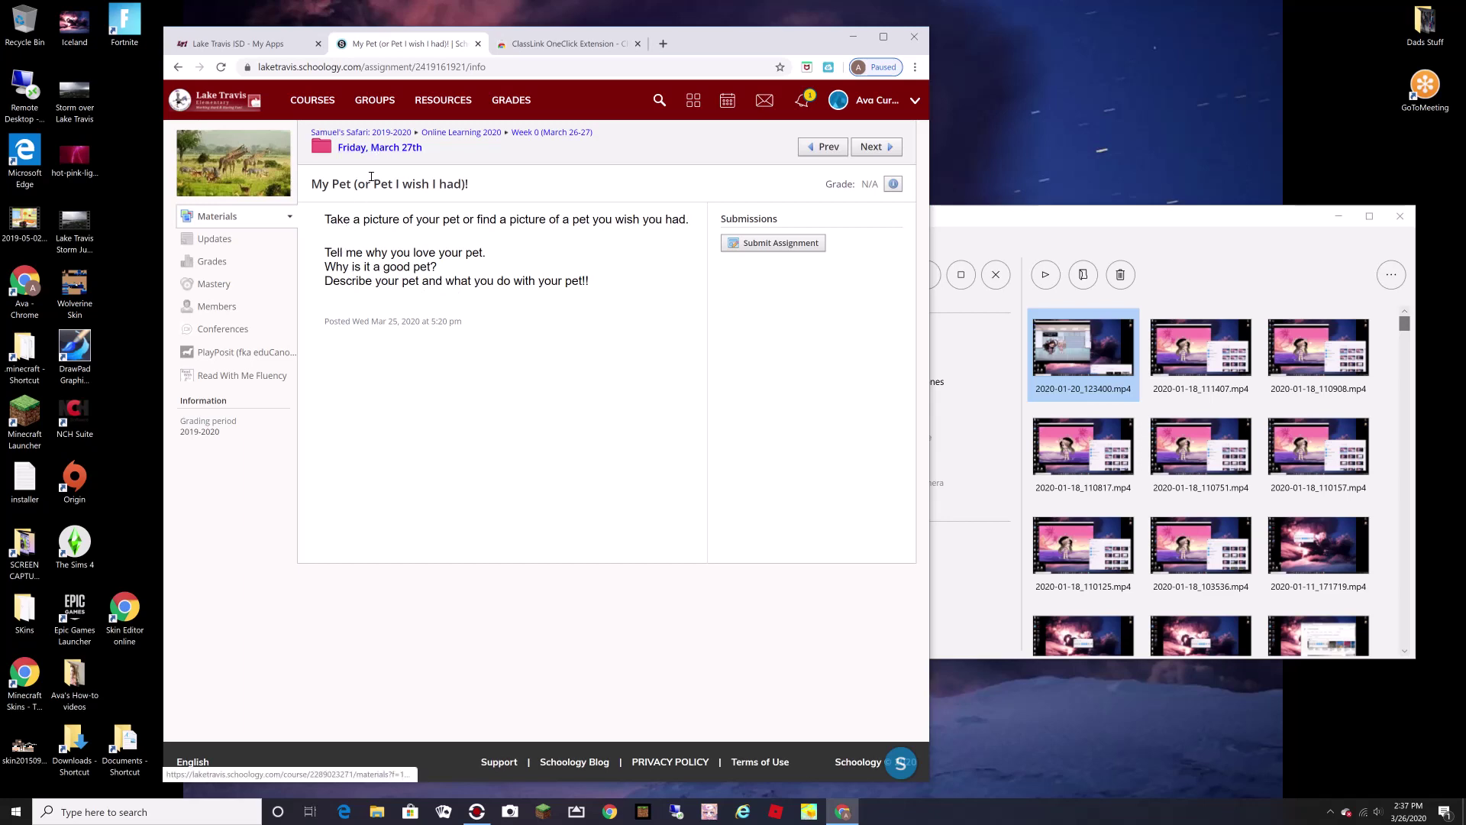
Step: Return to the Friday, March 27th folder and view the Favorite Spring Activities discussion
click(369, 148)
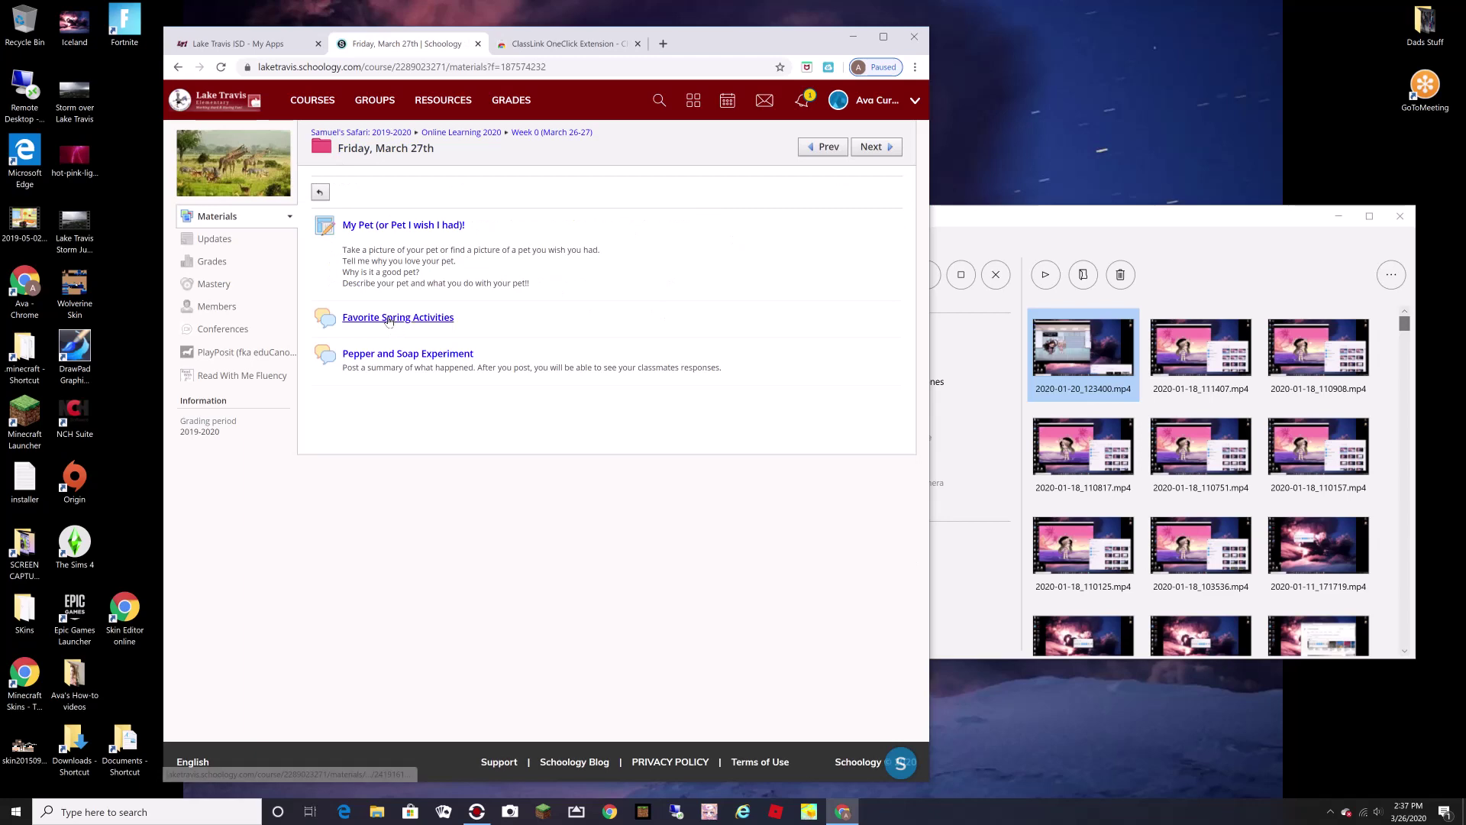
click(389, 318)
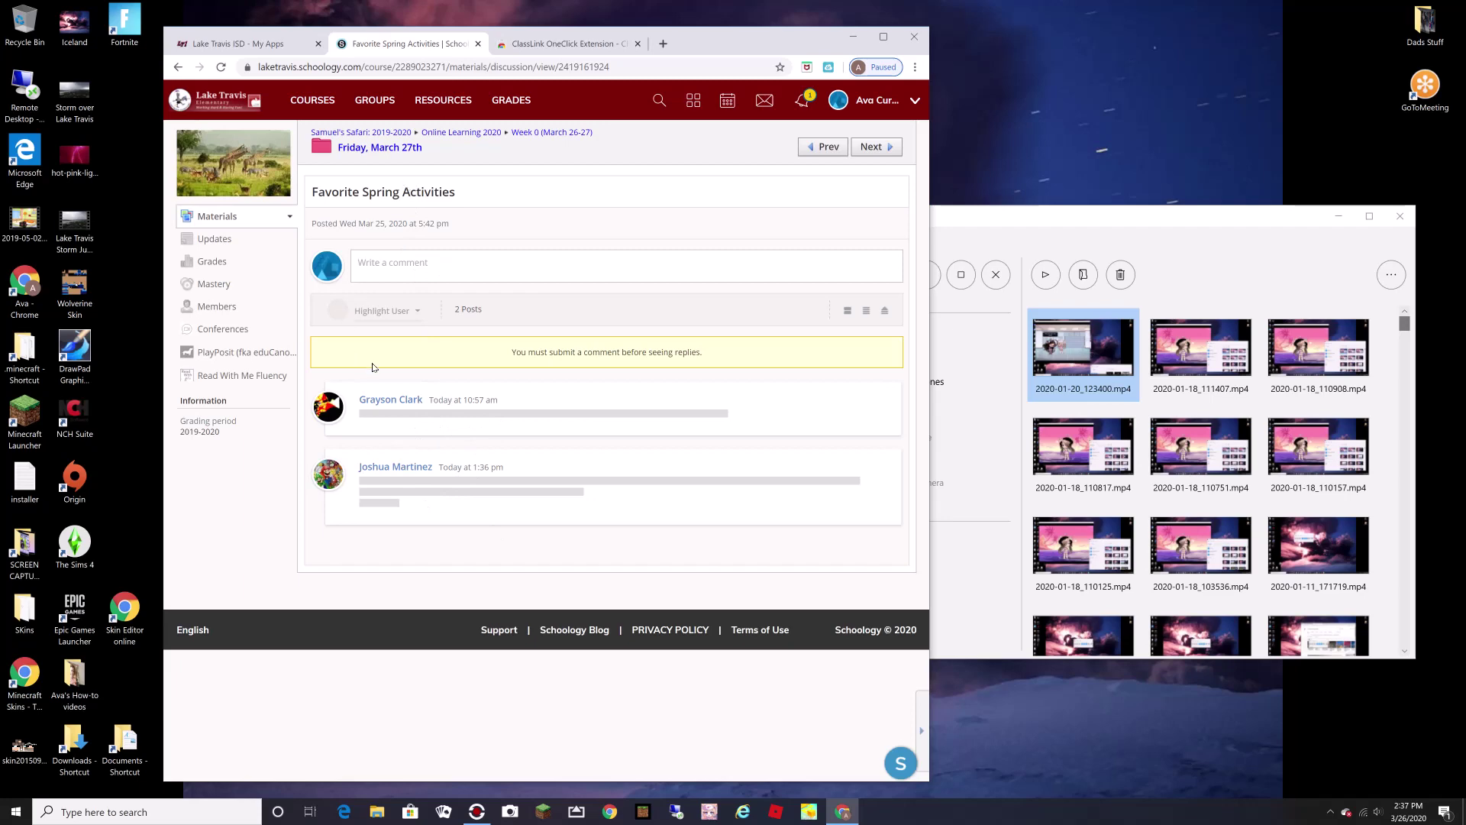
Step: Open the teacher's profile from the course members list and start a new blank message to the teacher
click(225, 314)
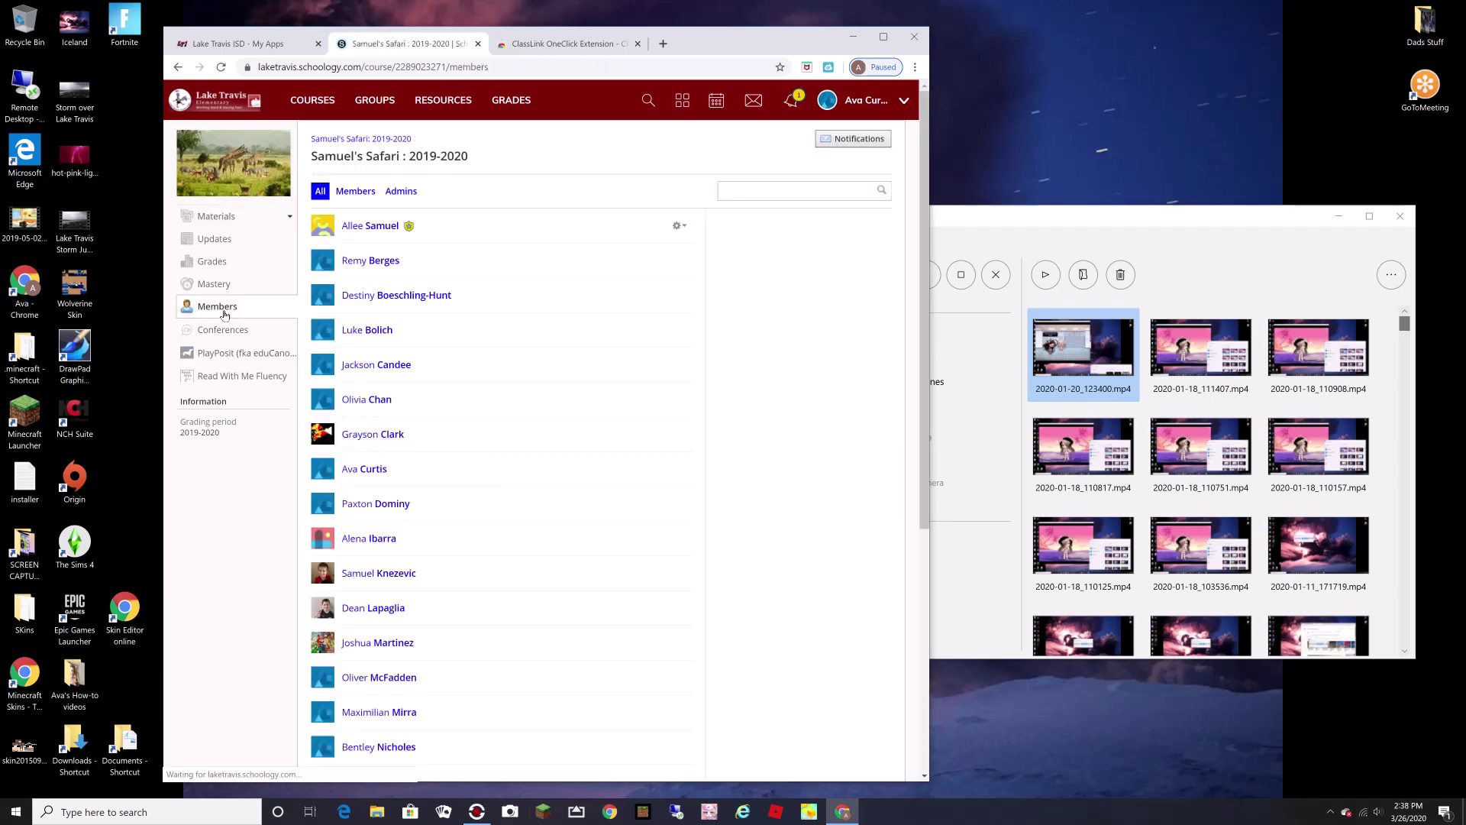
click(377, 232)
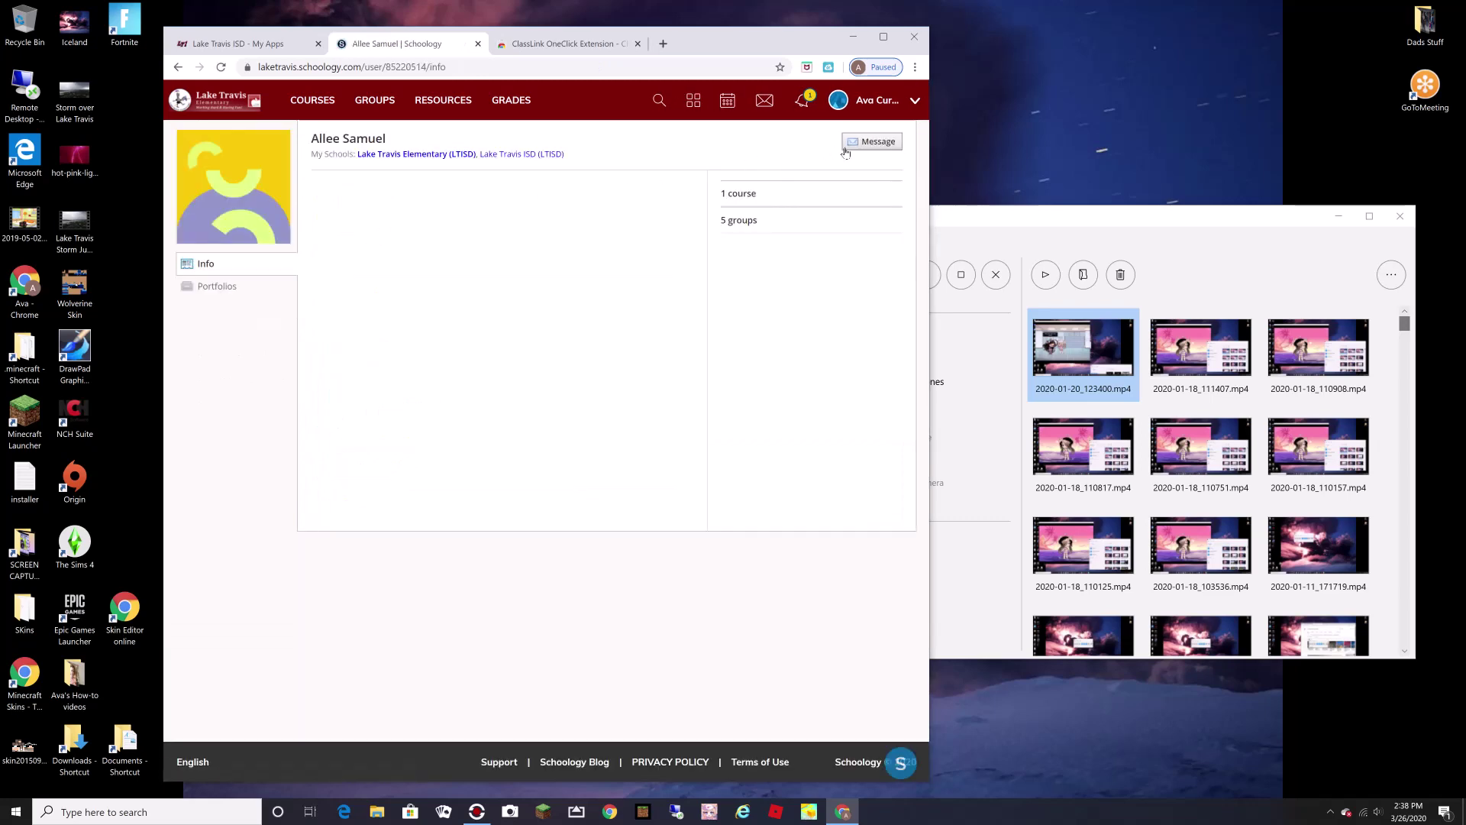
click(871, 142)
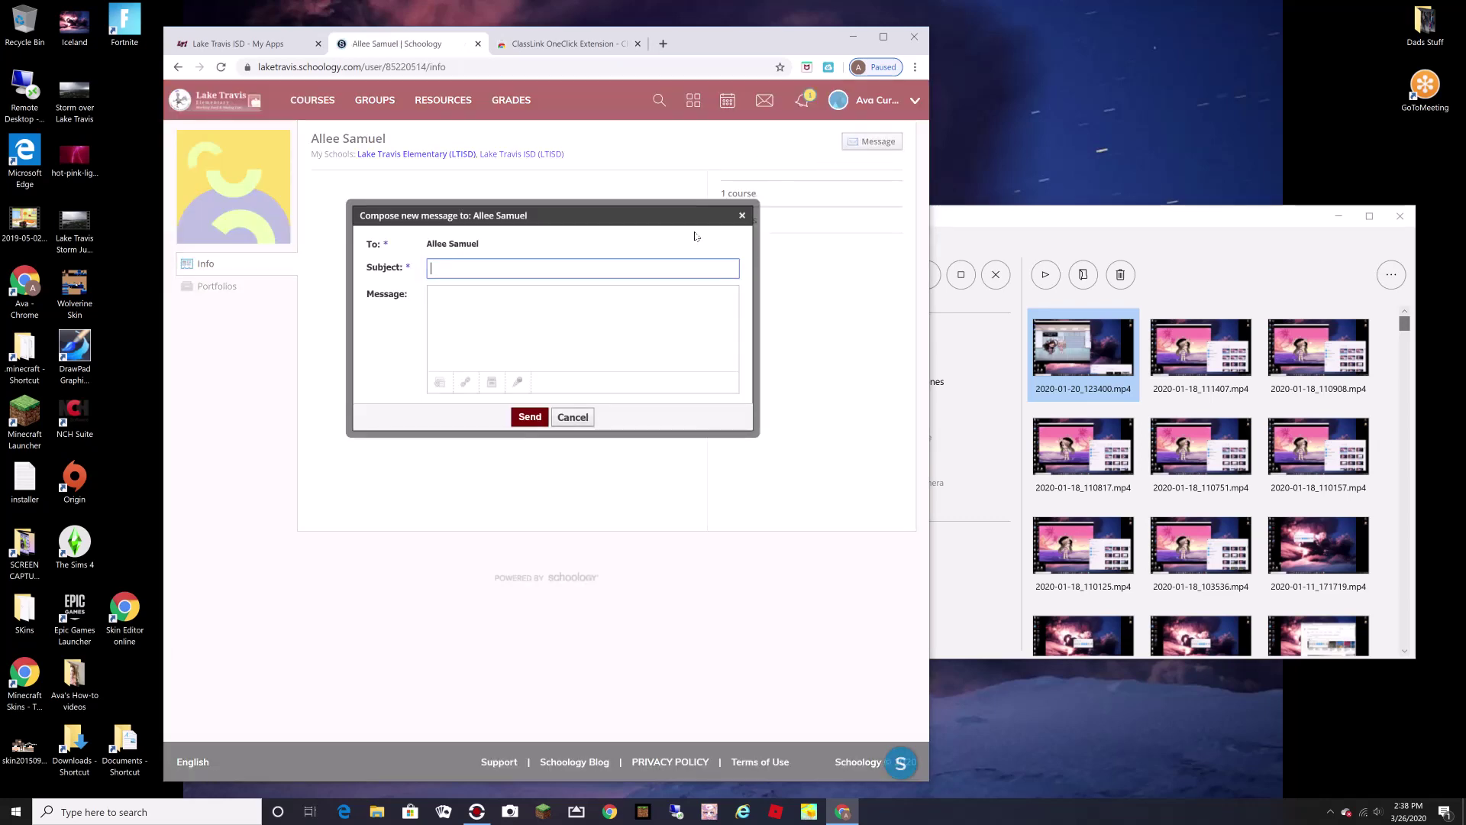
click(588, 811)
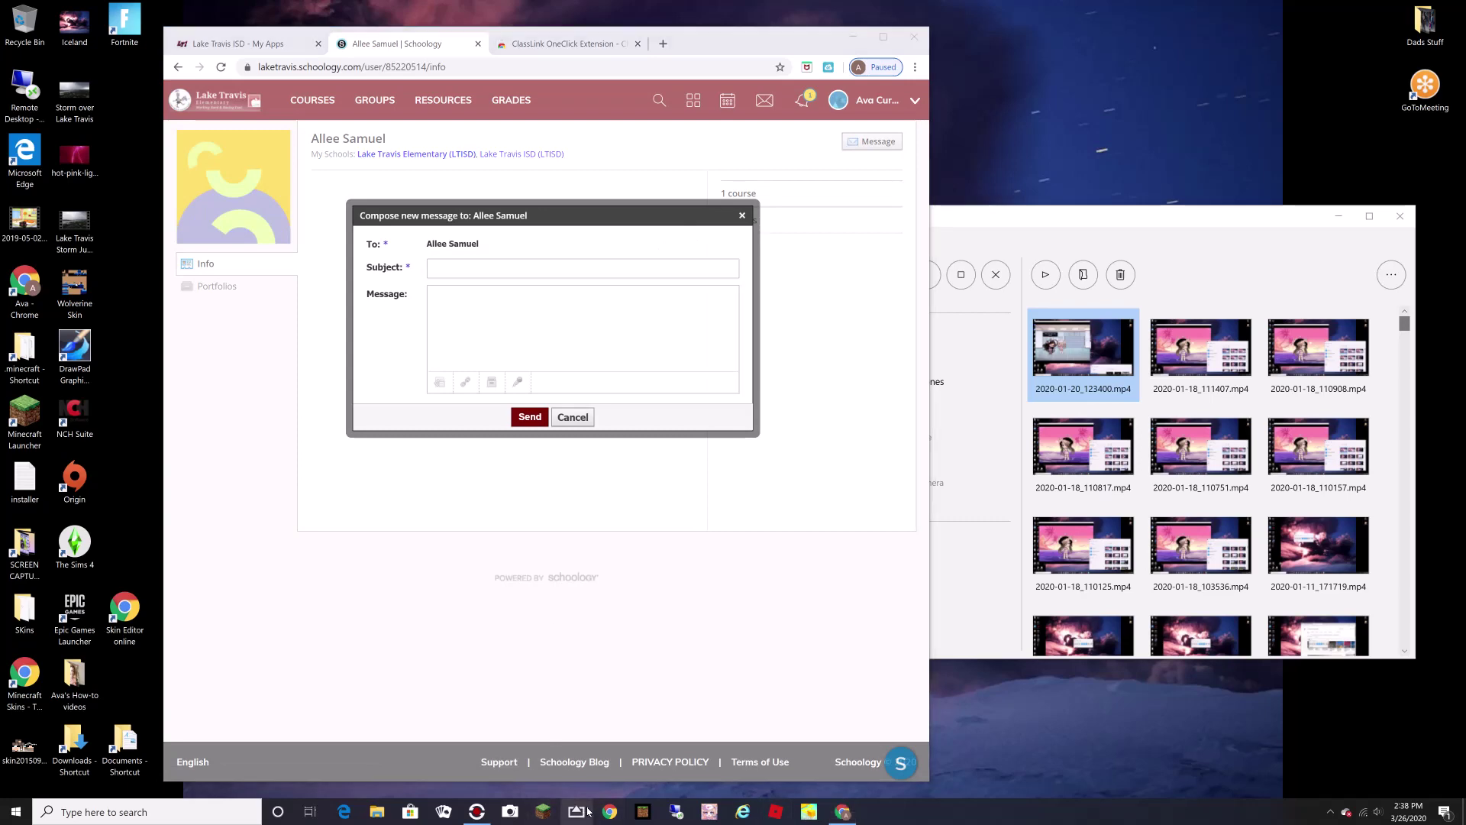